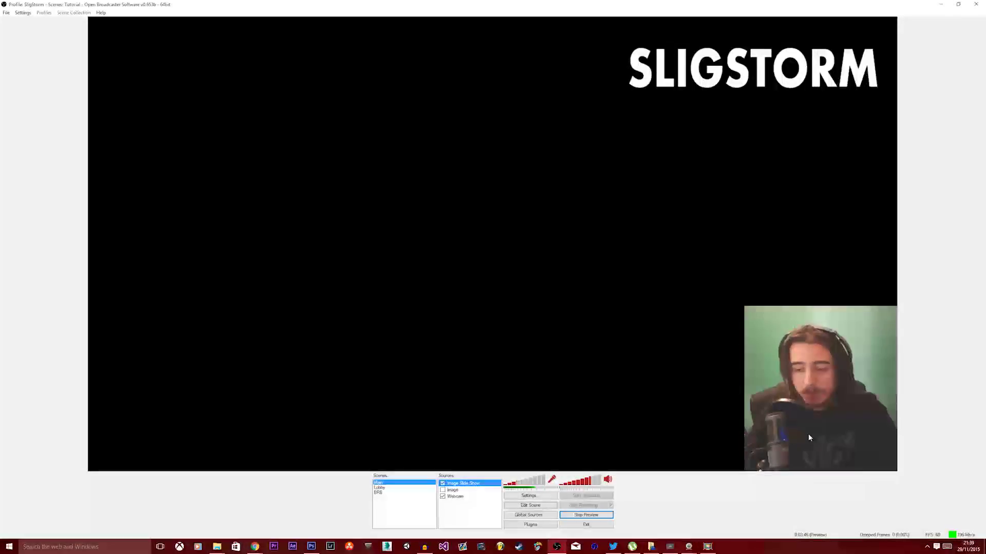
- Check the slide show settings without changing them, then show the source types available to add
double_click(452, 484)
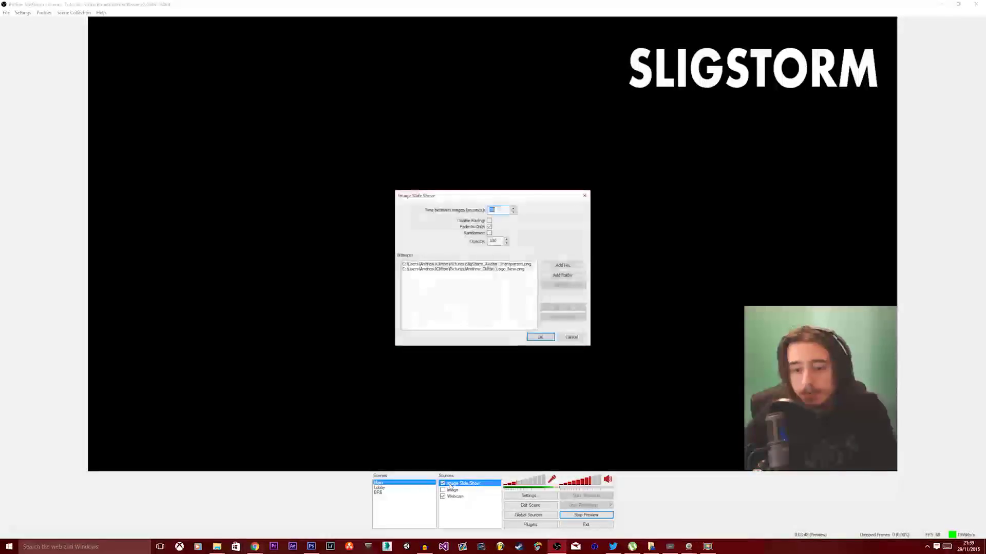
left_click(496, 209)
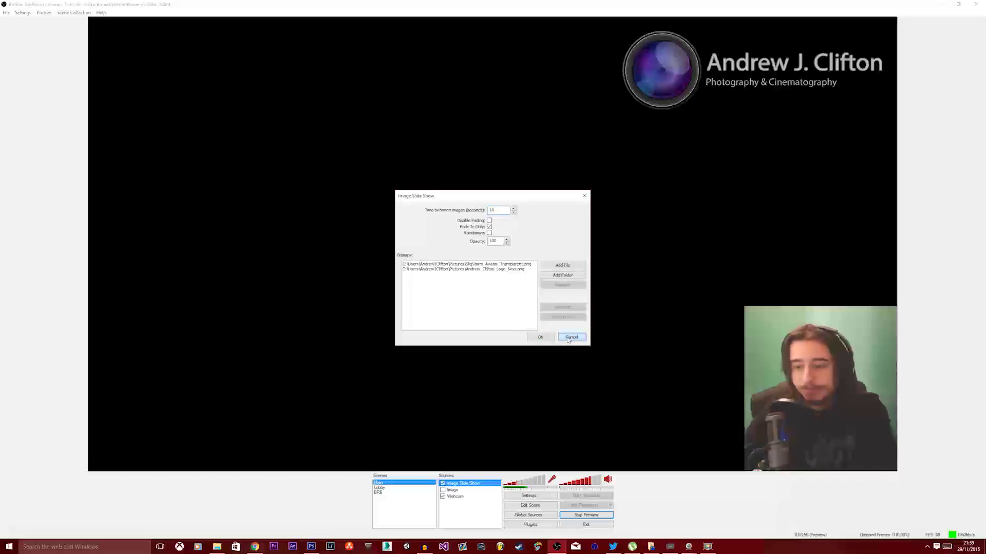
left_click(541, 337)
right_click(471, 515)
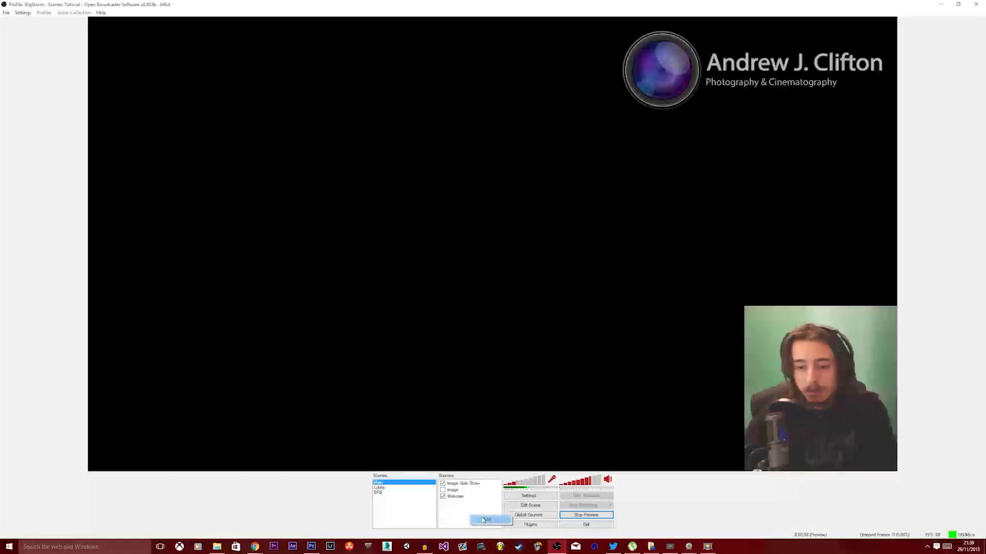
mouse_move(484, 521)
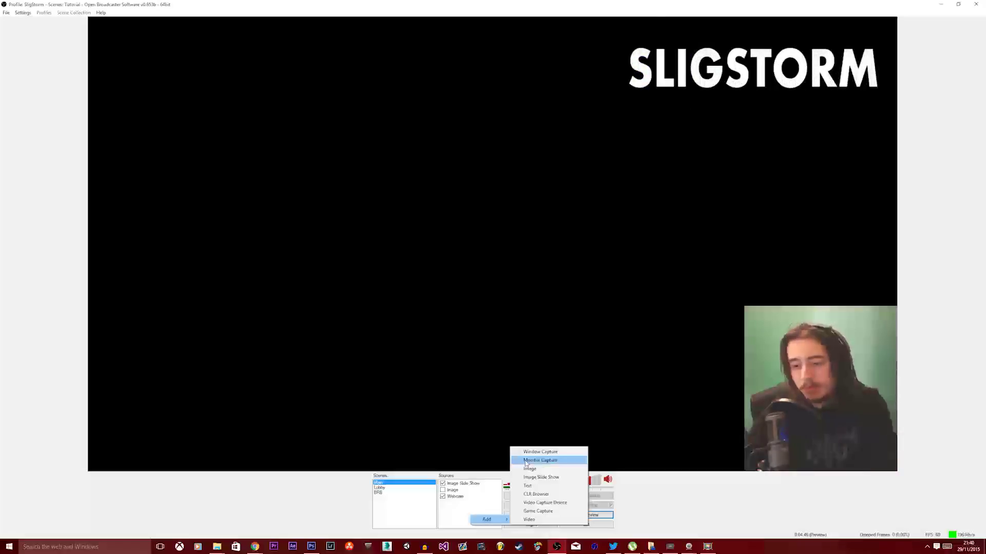
- Add a Monitor Capture source named 'Monitor' that captures monitor 3
left_click(534, 460)
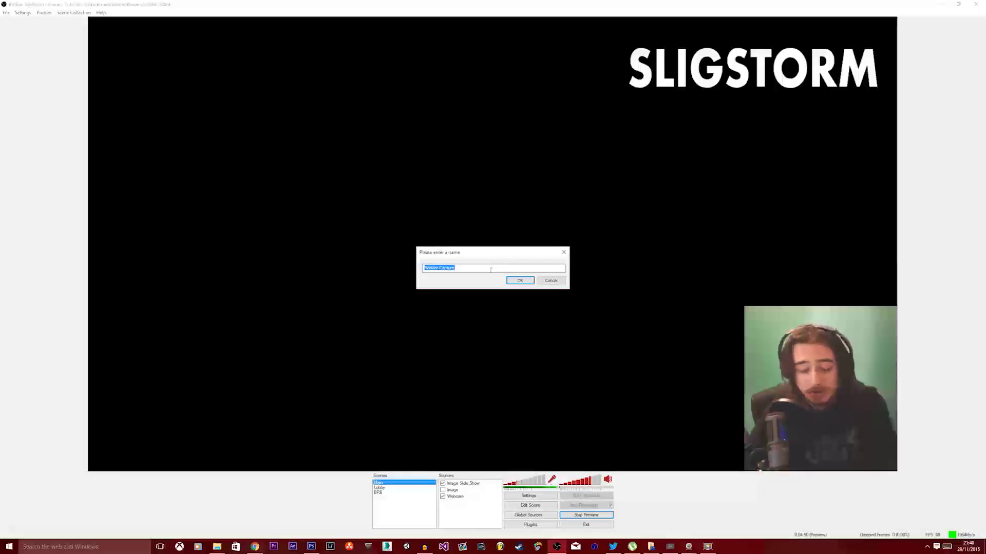
key("BackSpace")
type("Monitor")
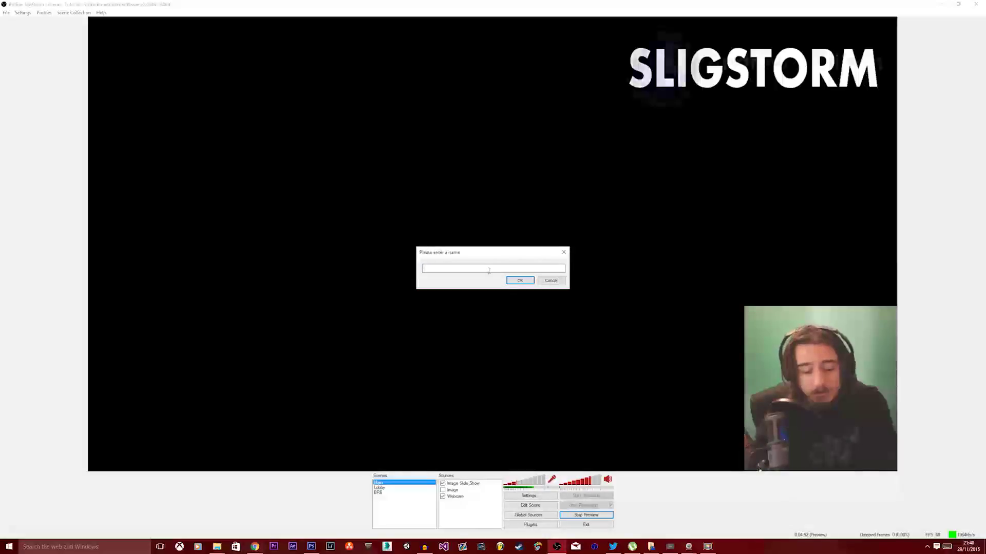
key("Return")
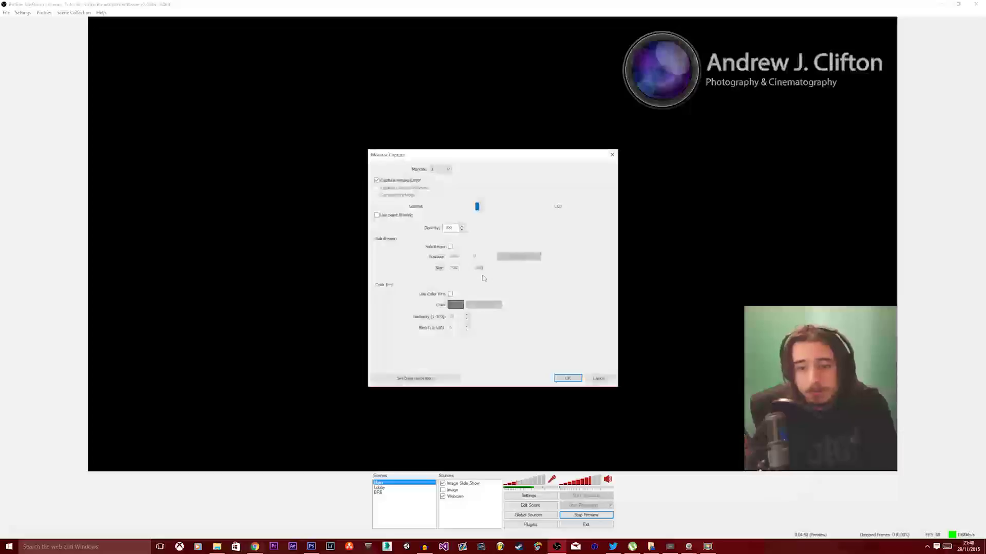
left_click(448, 170)
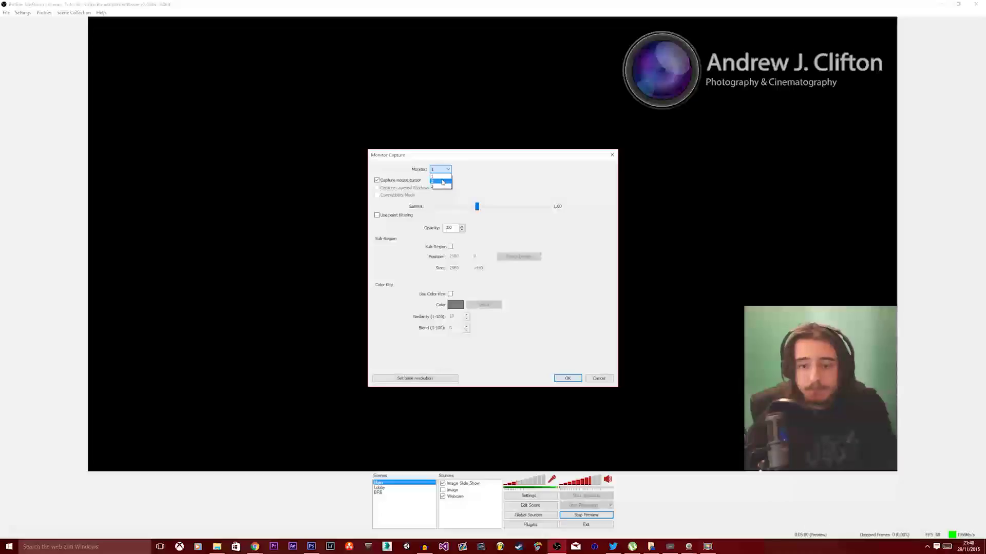
left_click(442, 187)
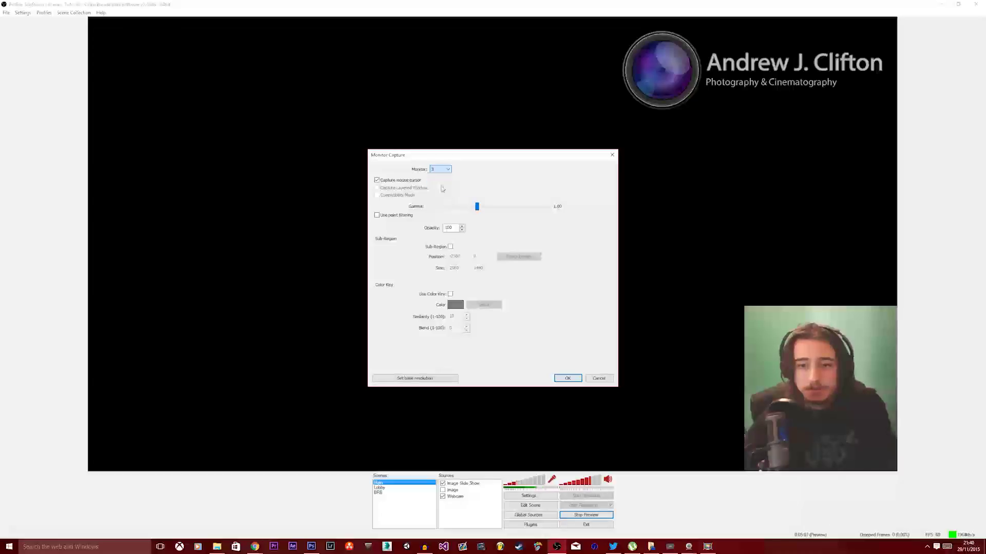
left_click(568, 379)
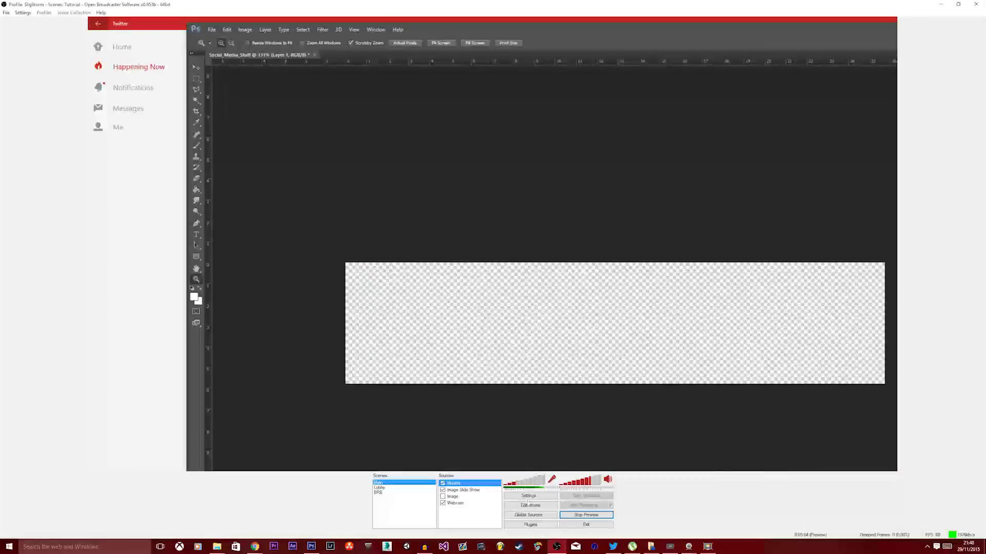
- Select the Monitor source and move it to the bottom of the Sources list
right_click(458, 483)
left_click(478, 513)
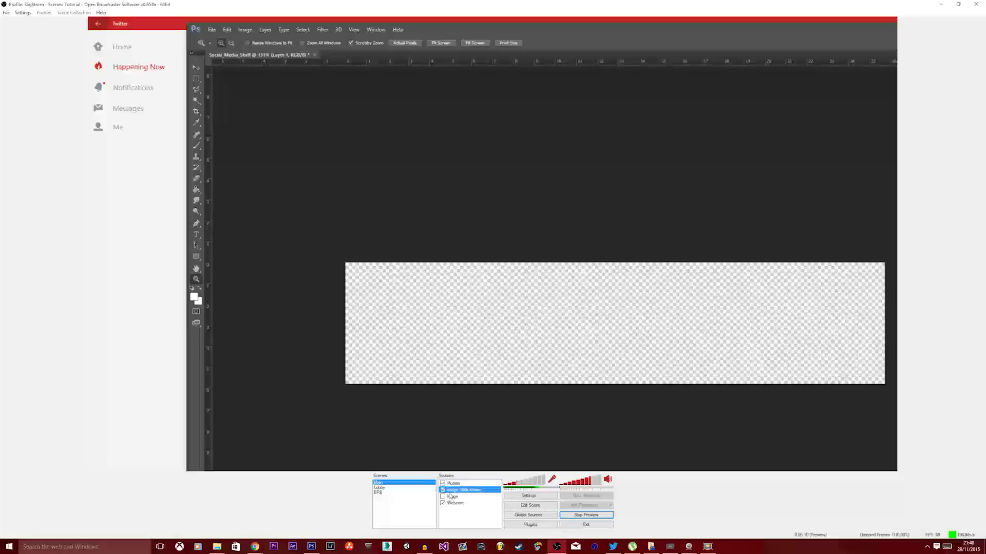
left_click(452, 497)
key("Up")
key("Up")
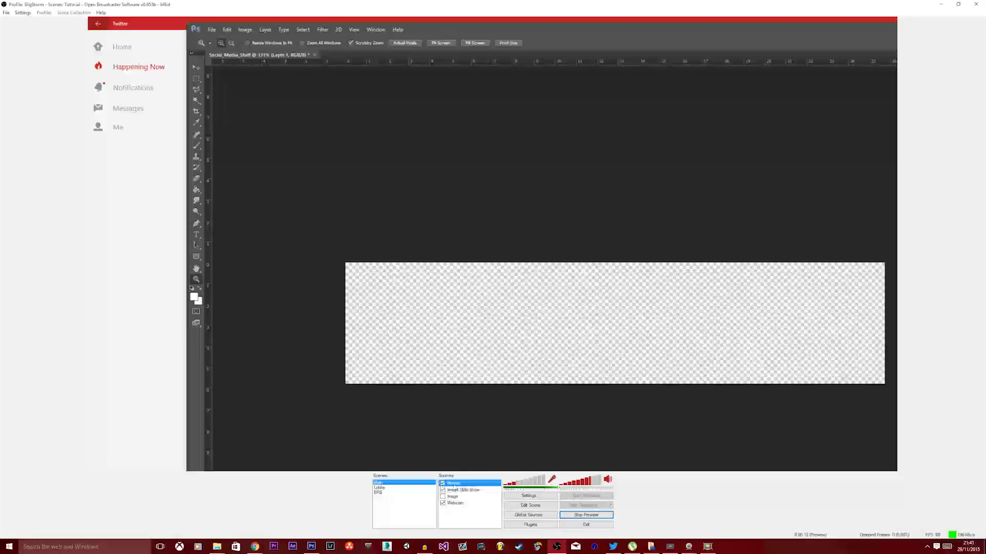
key("Down")
key("Down")
key("Down")
key("Up")
key("Up")
key("Up")
right_click(451, 484)
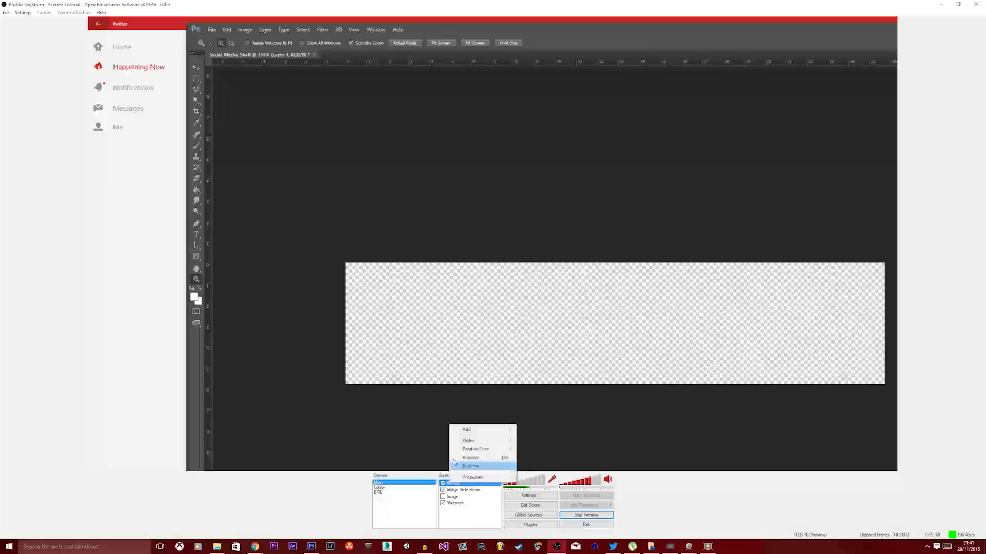
mouse_move(466, 442)
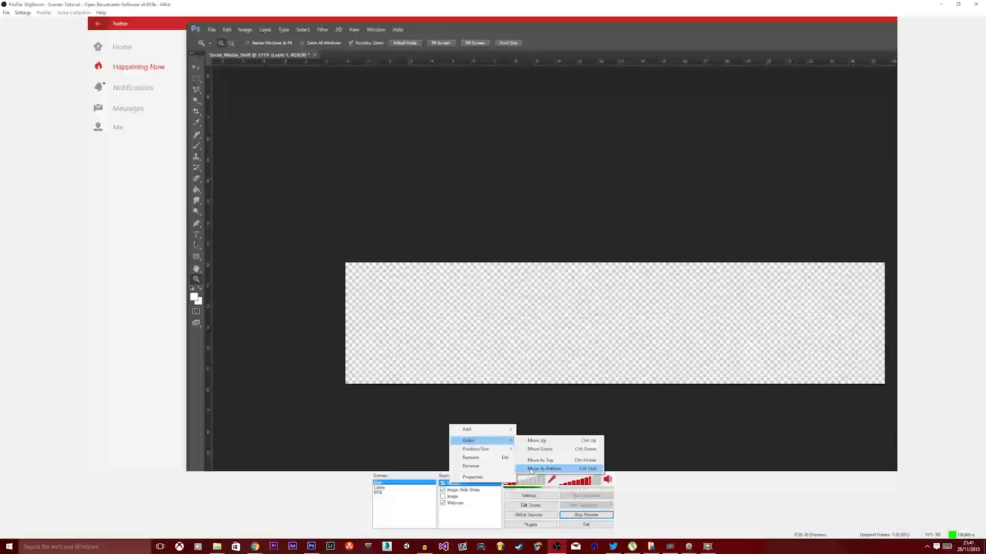
left_click(532, 469)
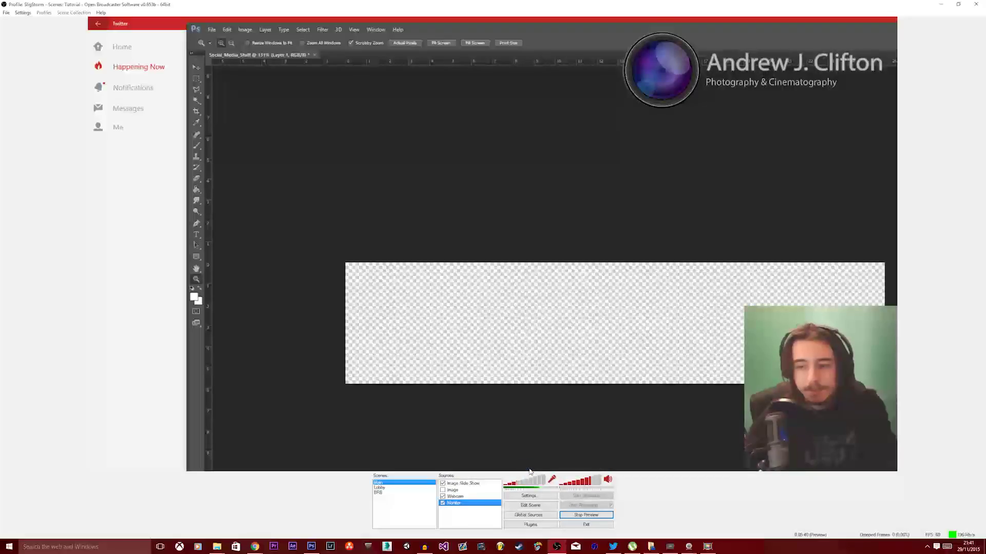
- Try the Order options by moving Monitor up and down through the source rows
right_click(449, 502)
mouse_move(478, 460)
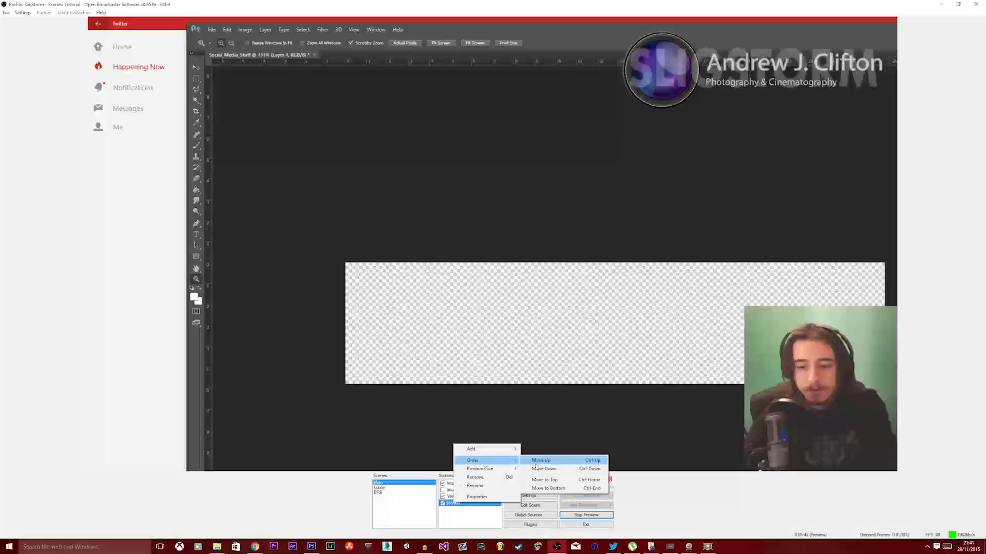
left_click(560, 461)
right_click(465, 497)
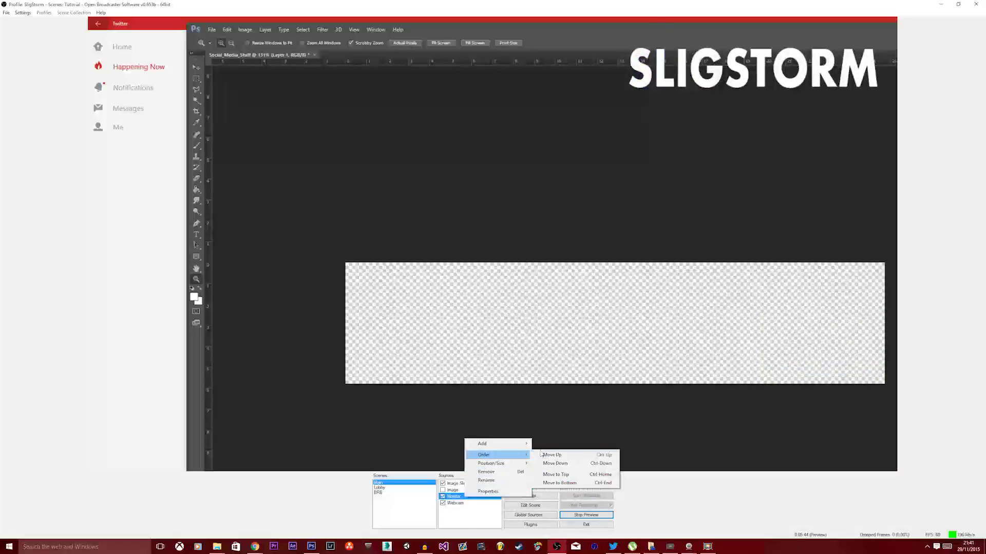
left_click(552, 455)
right_click(467, 491)
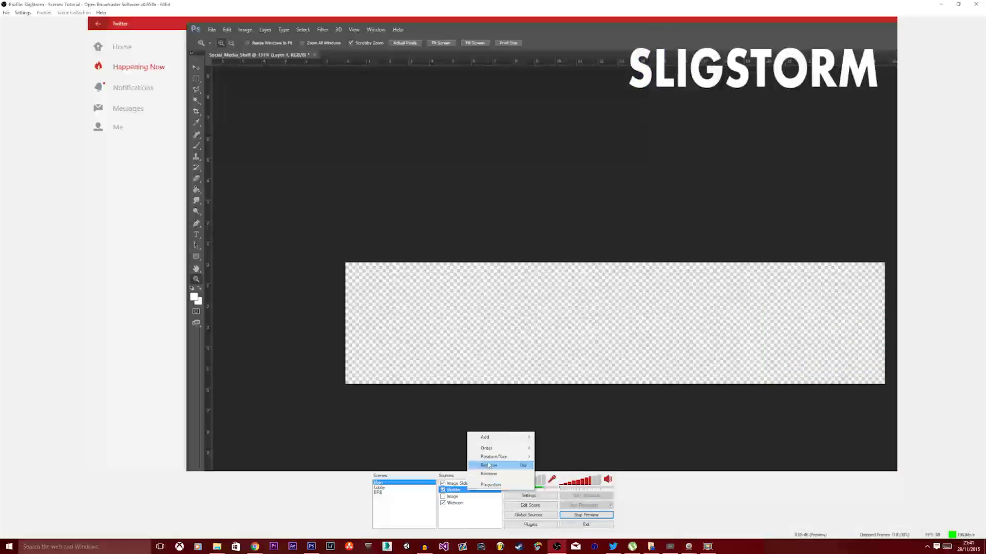
left_click(557, 457)
right_click(458, 497)
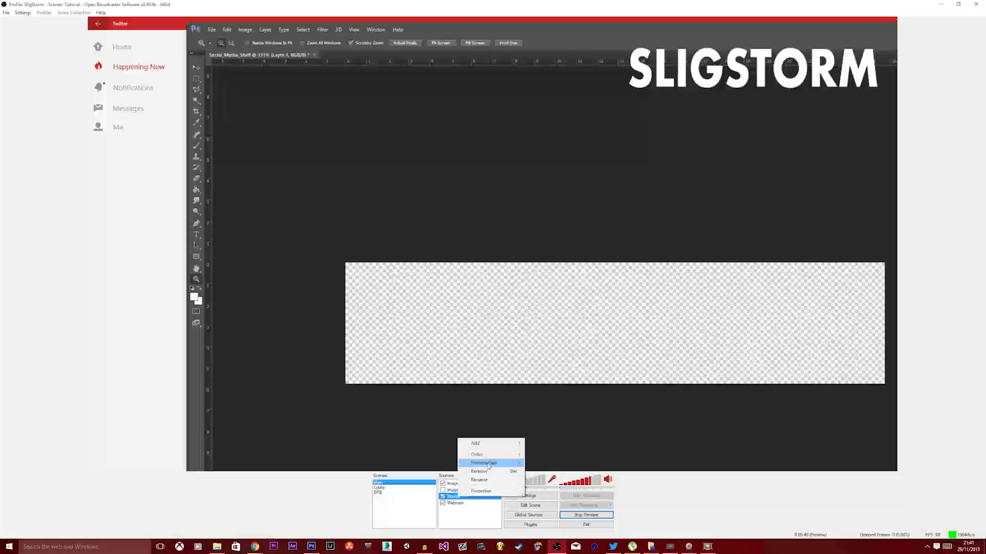
mouse_move(483, 454)
left_click(549, 463)
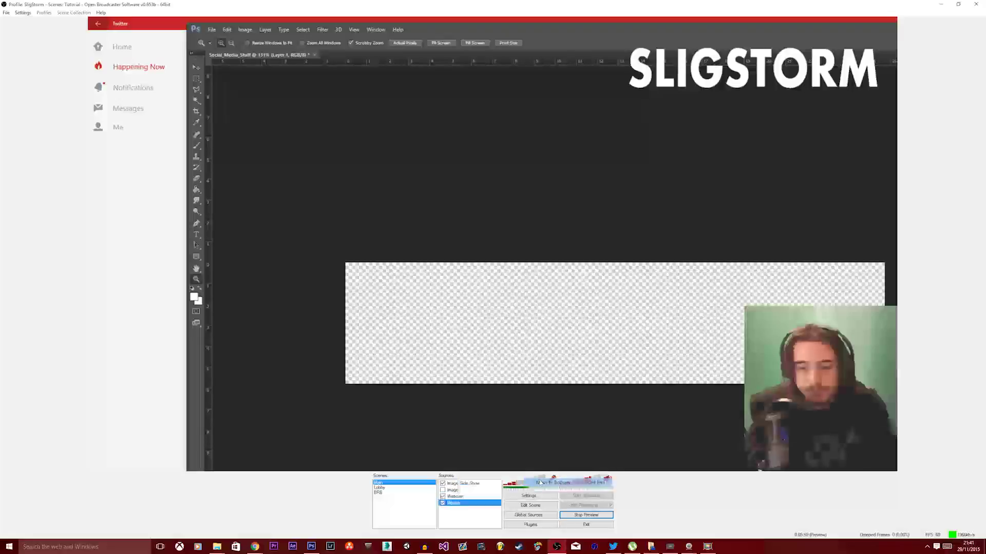
- Move Monitor to the top, then back to the bottom behind the other sources
right_click(472, 503)
mouse_move(513, 460)
left_click(580, 479)
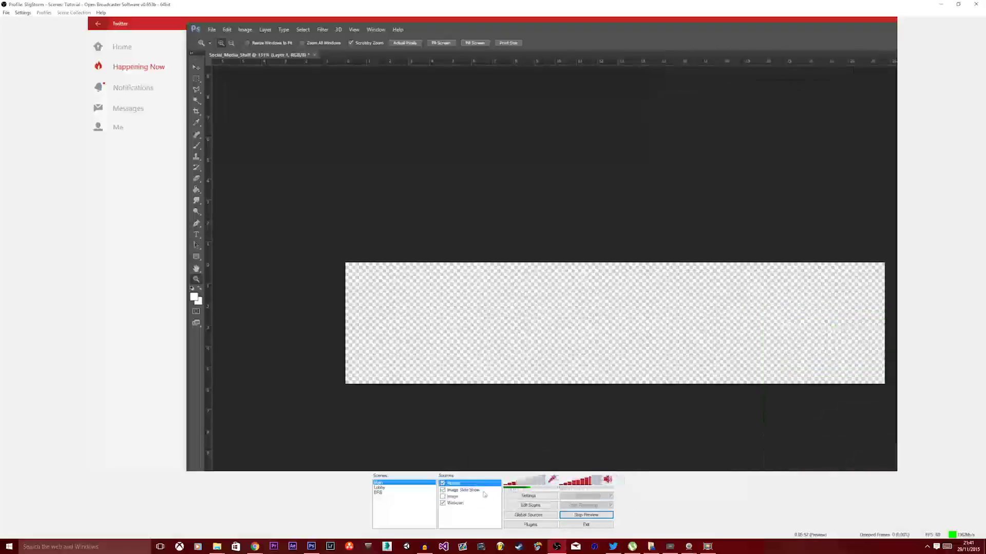
right_click(470, 483)
mouse_move(508, 443)
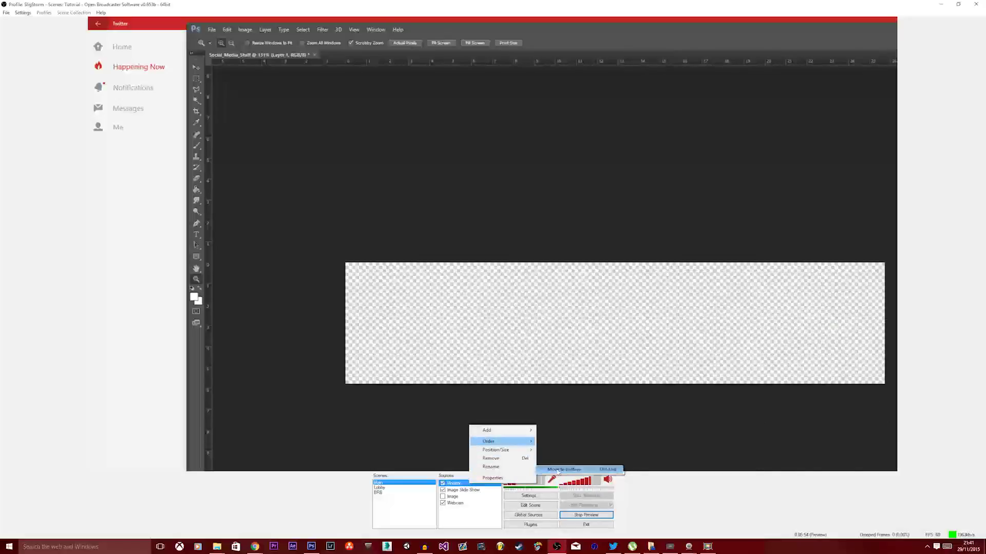
left_click(578, 473)
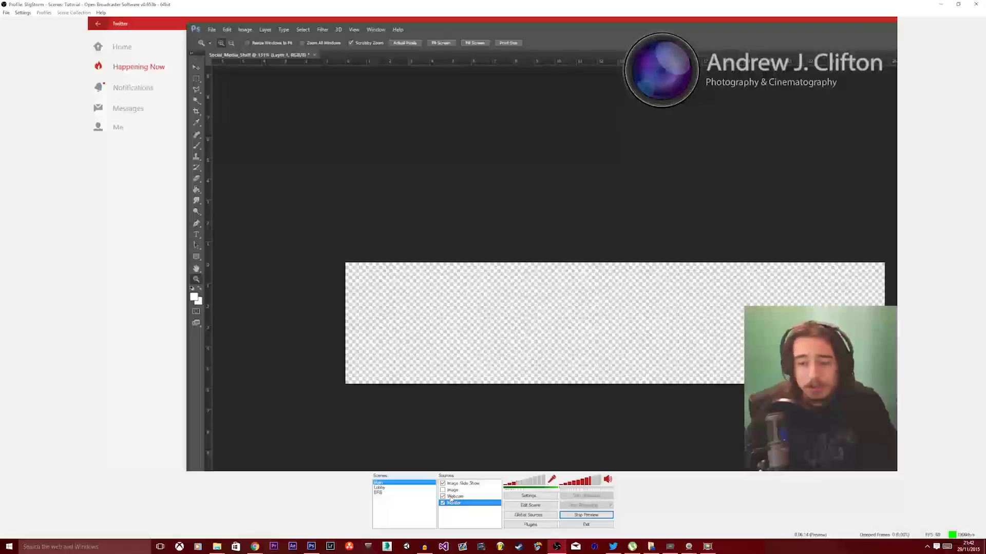
double_click(452, 497)
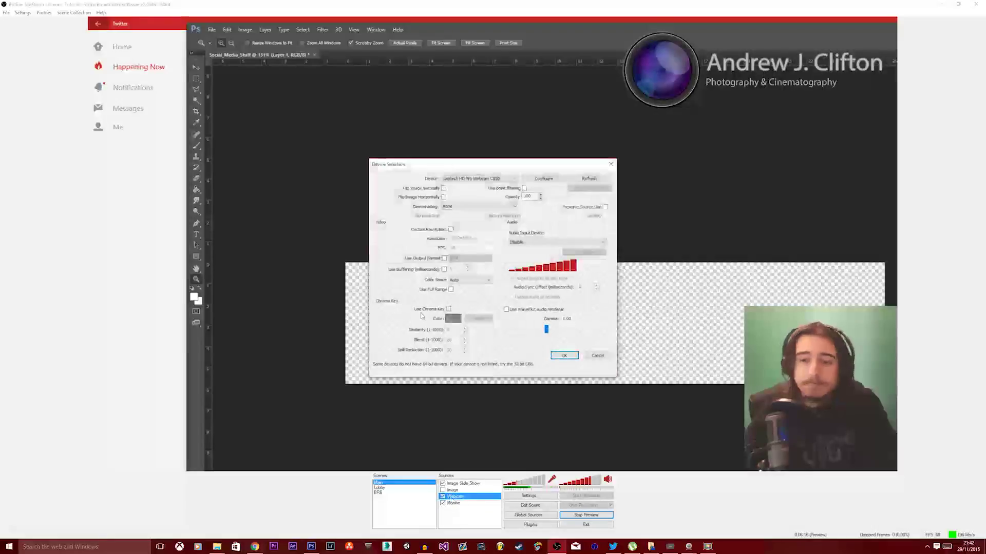
- Tick Use Chroma Key for the webcam and start selecting the key colour
left_click(449, 310)
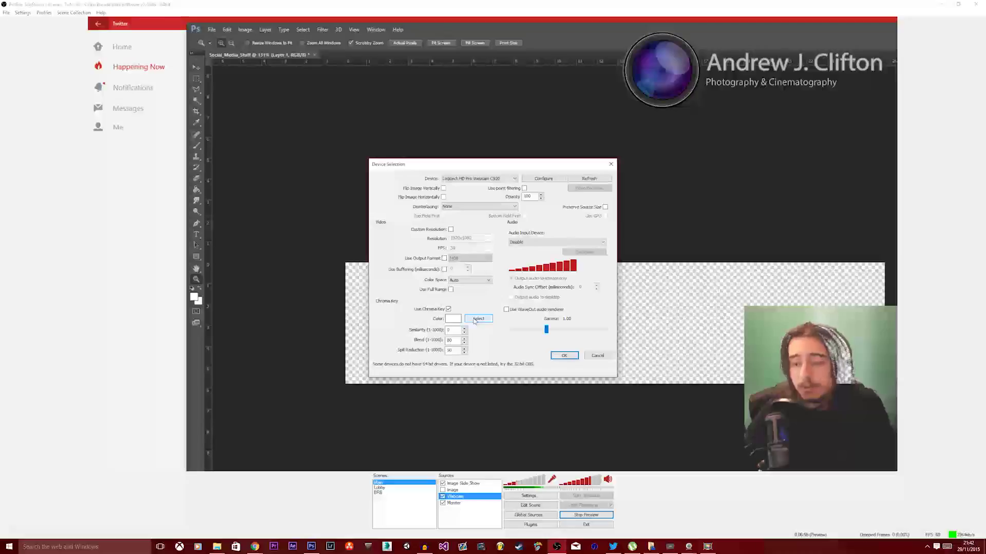
left_click(477, 319)
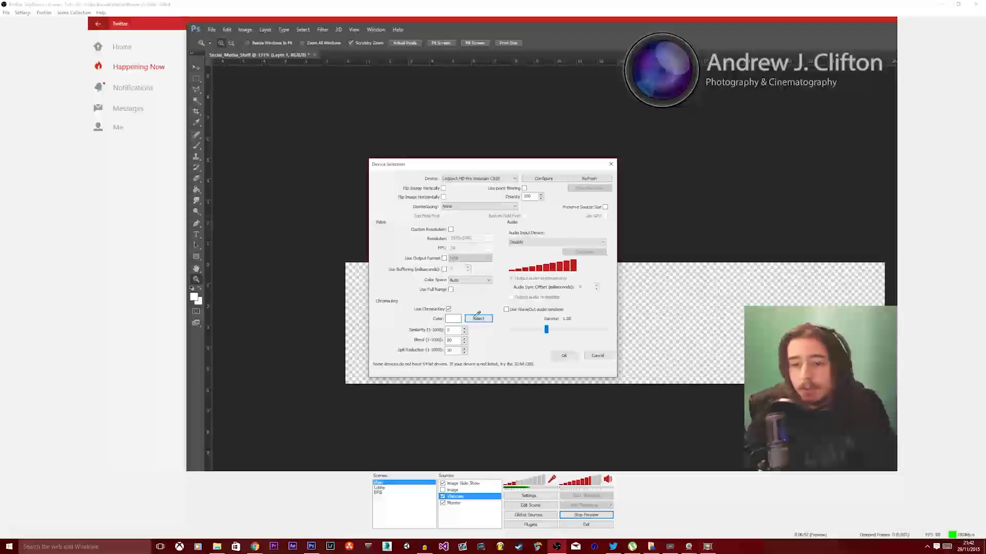
- Sample the webcam's green backdrop as the key colour
left_click(859, 331)
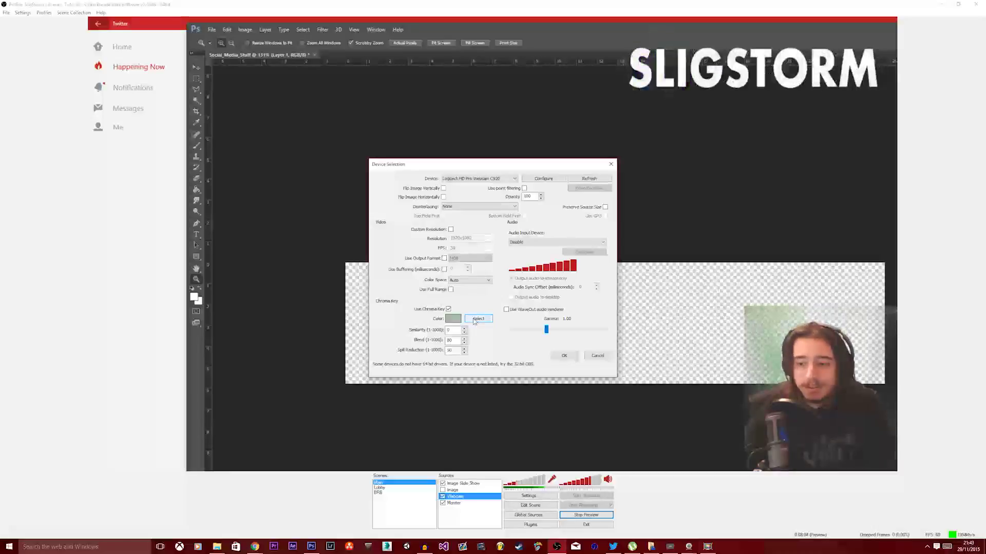
left_click(473, 321)
- Re-pick the green backdrop as key colour and adjust the Similarity and Blend values
left_click(784, 320)
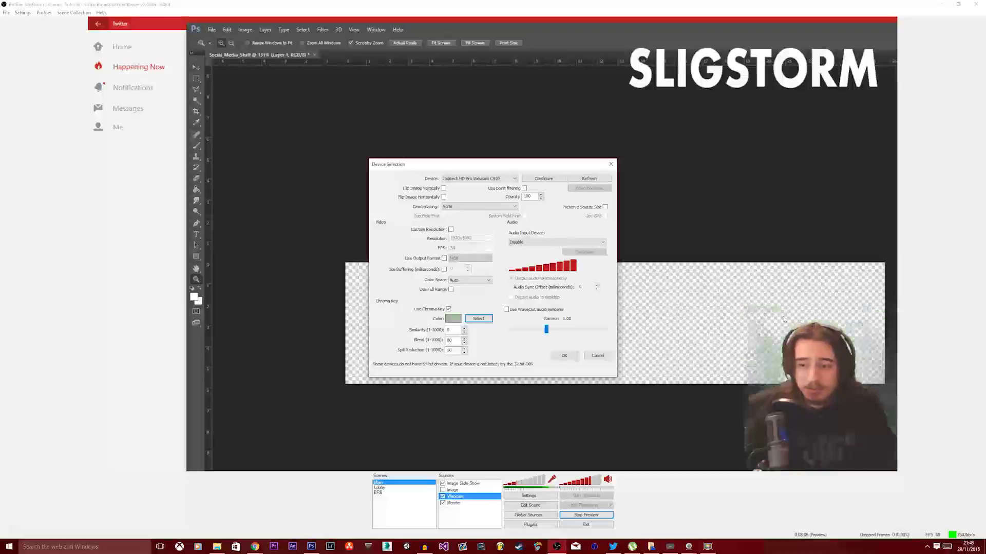
left_click(466, 331)
type("76")
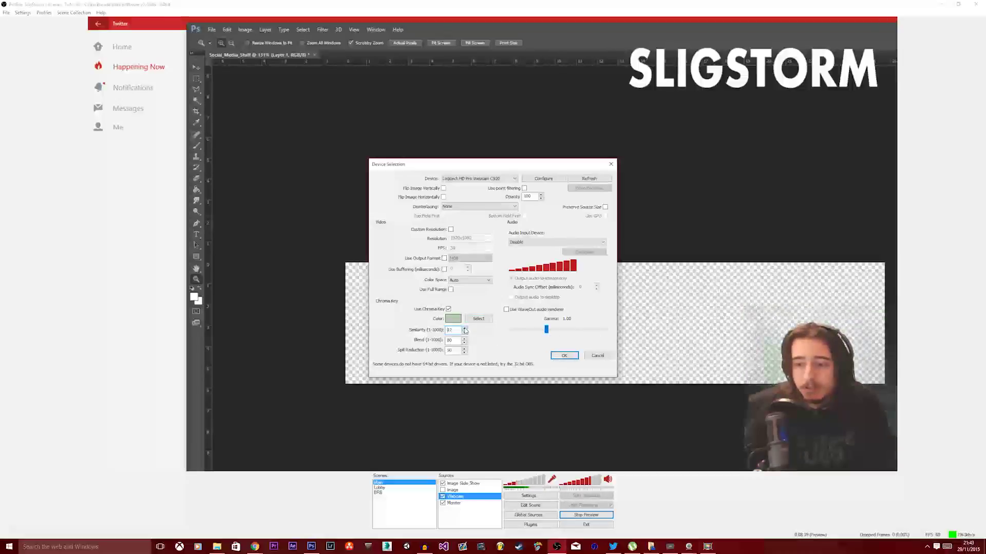
left_click(465, 331)
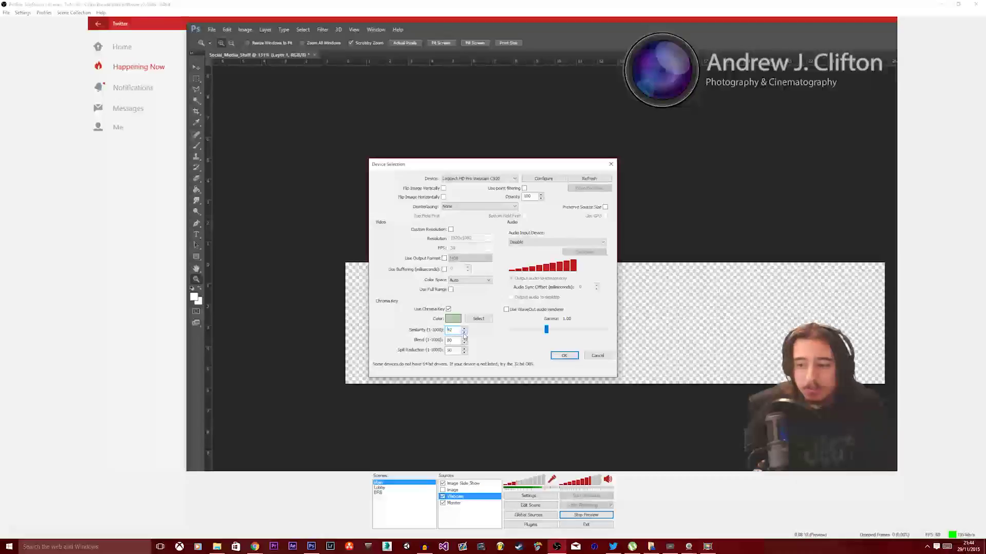
left_click(465, 334)
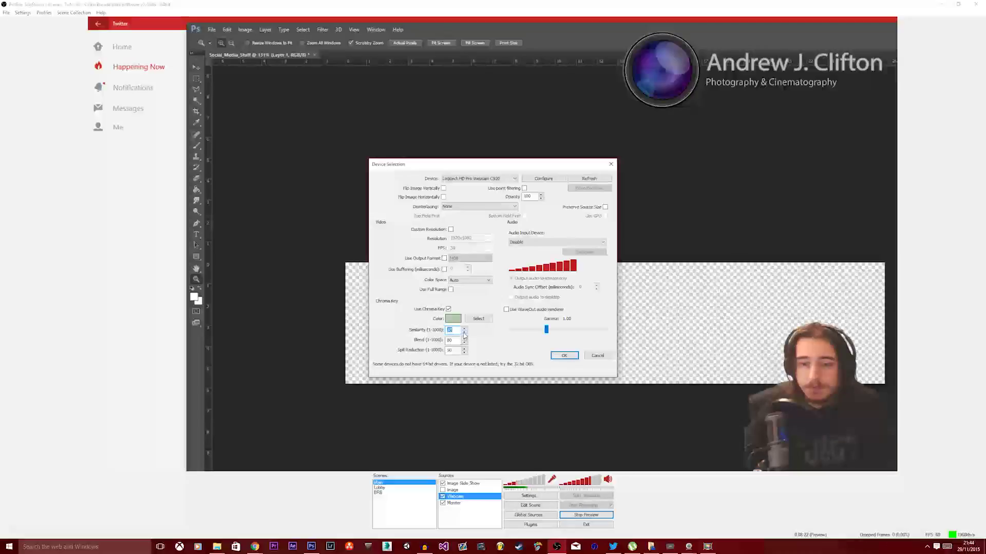
left_click(464, 338)
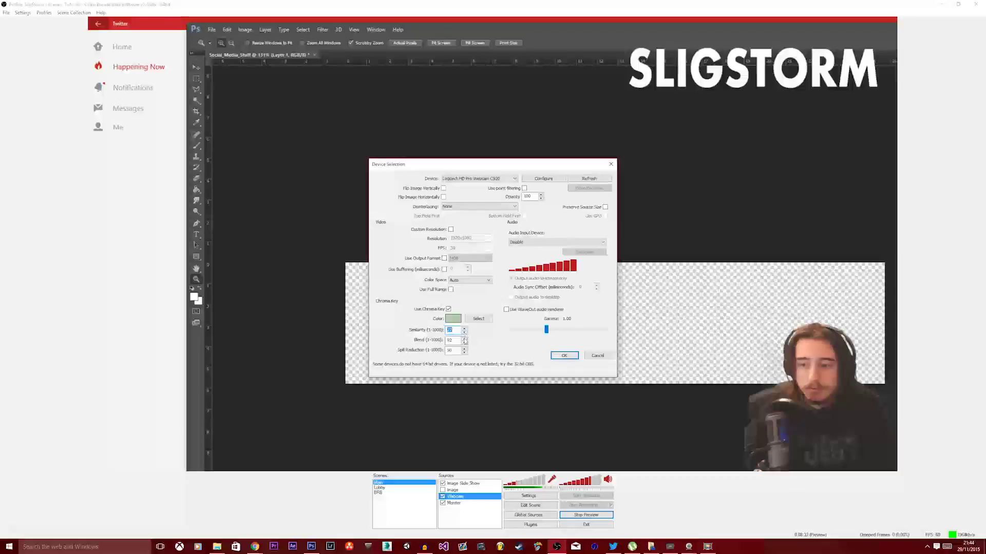
left_click(464, 342)
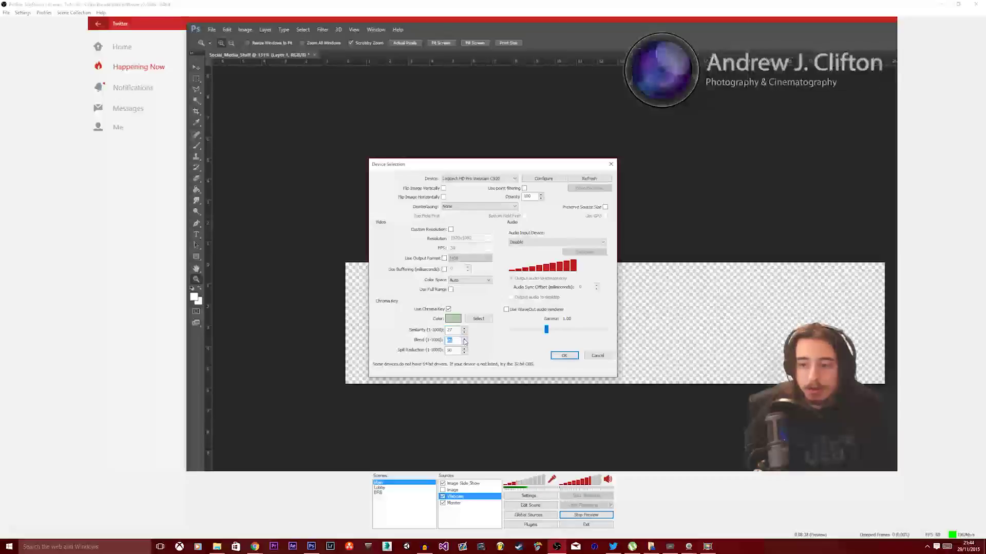
left_click(465, 342)
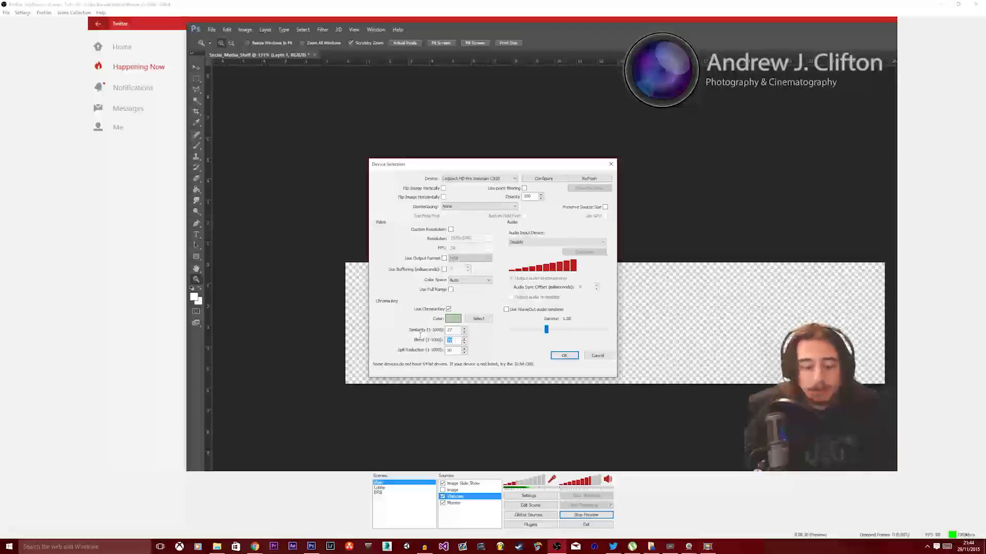
- Raise Similarity to about 31 and apply the chroma key settings
left_click(465, 329)
left_click(465, 329)
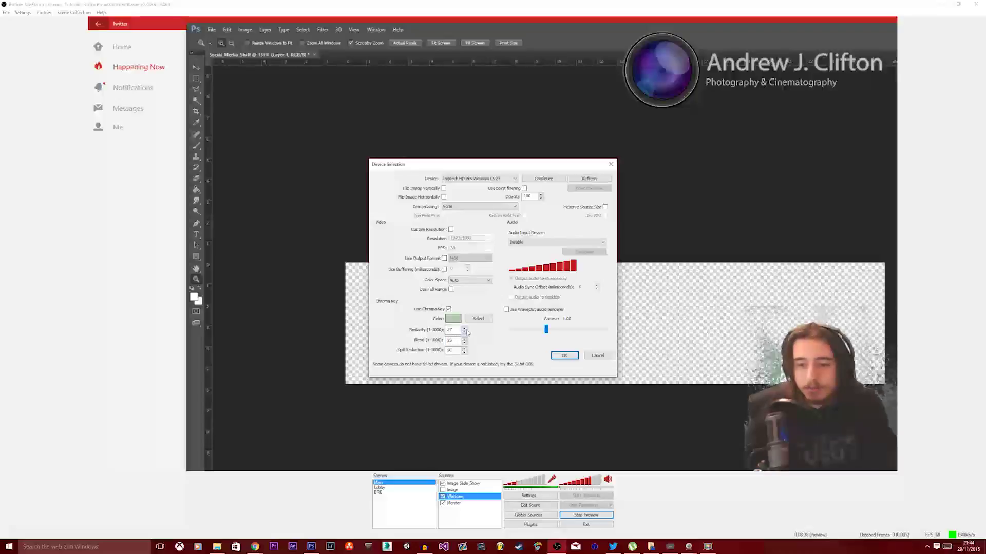
left_click(465, 330)
left_click(465, 329)
left_click(466, 329)
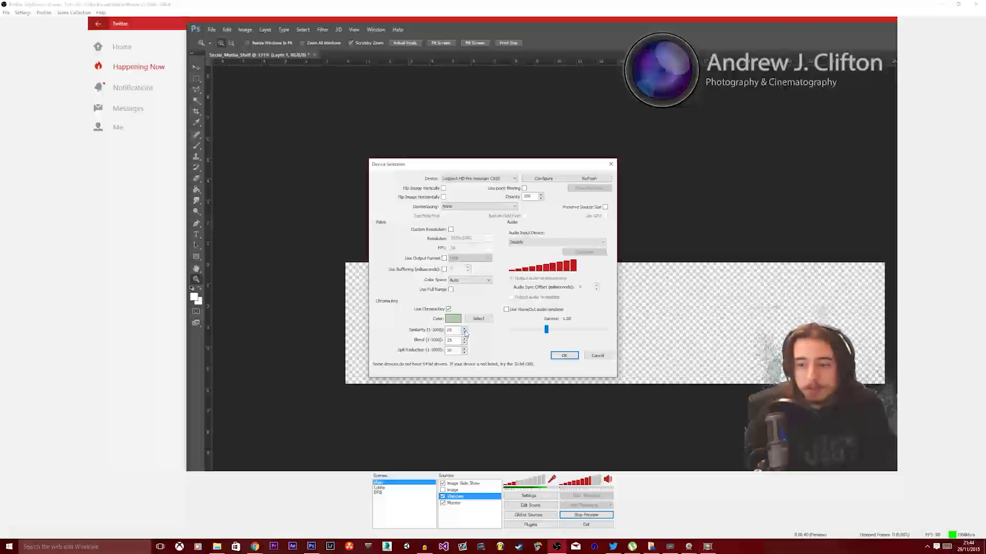
left_click(465, 329)
left_click(466, 332)
left_click(465, 332)
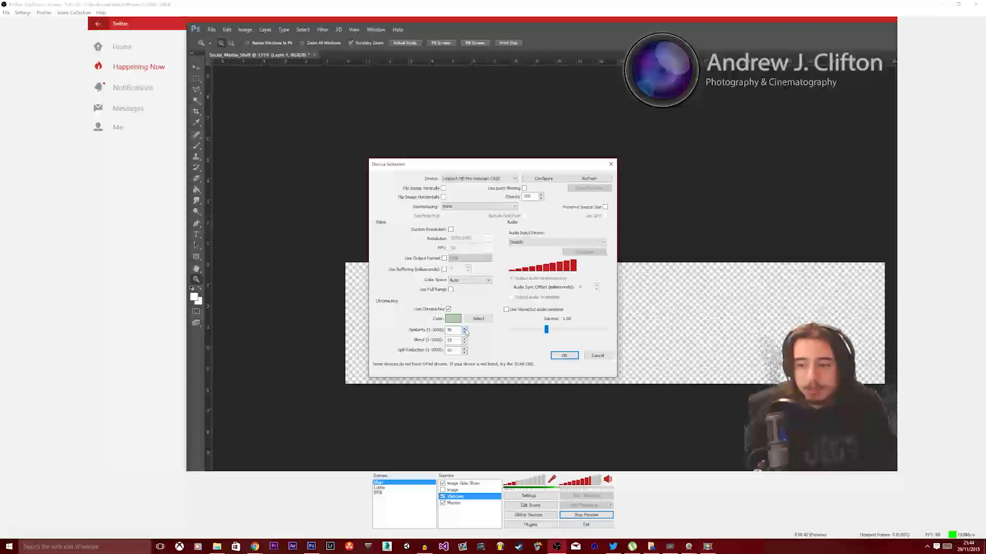
left_click(465, 332)
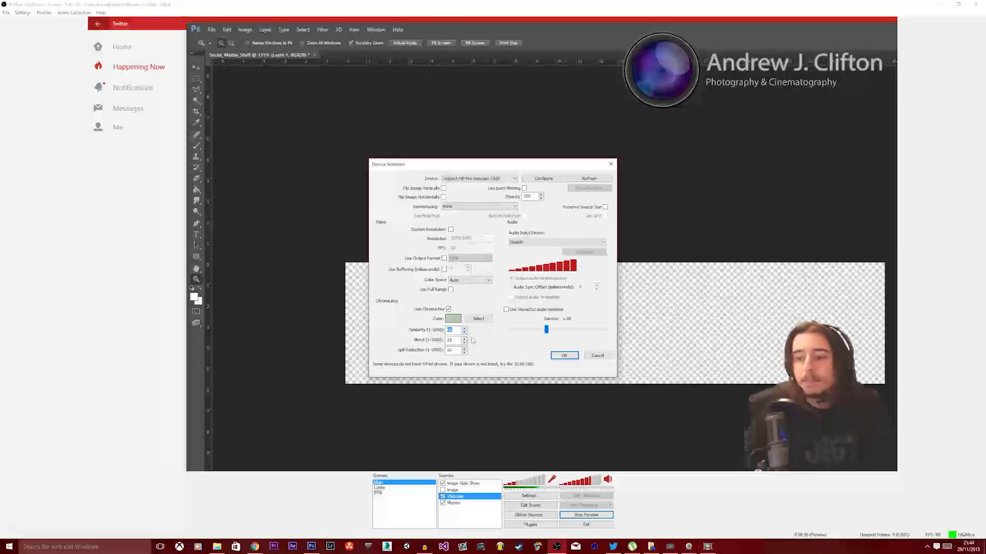
left_click(564, 355)
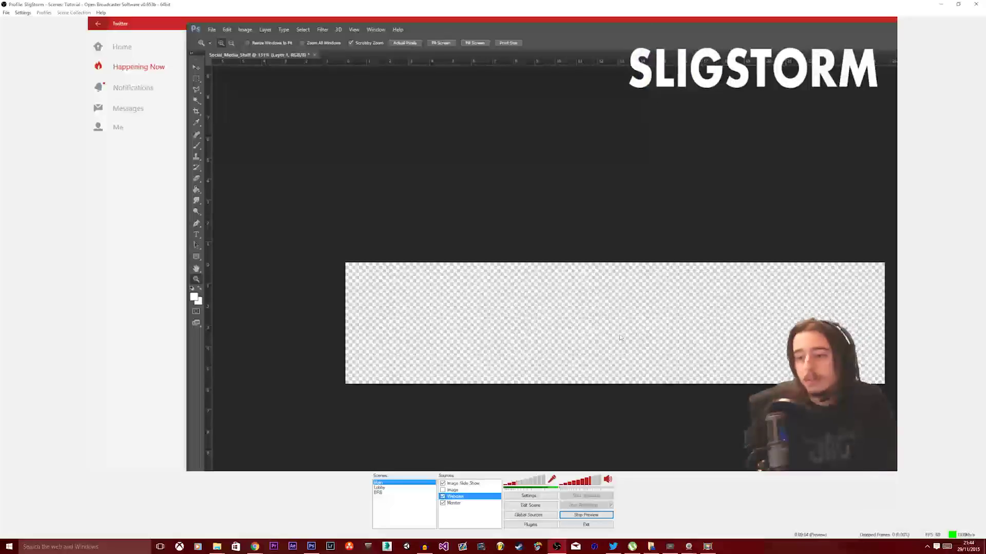
left_click(523, 510)
- Drag the webcam overlay's corner to enlarge it, then leave scene editing
left_click_drag(744, 304, 571, 250)
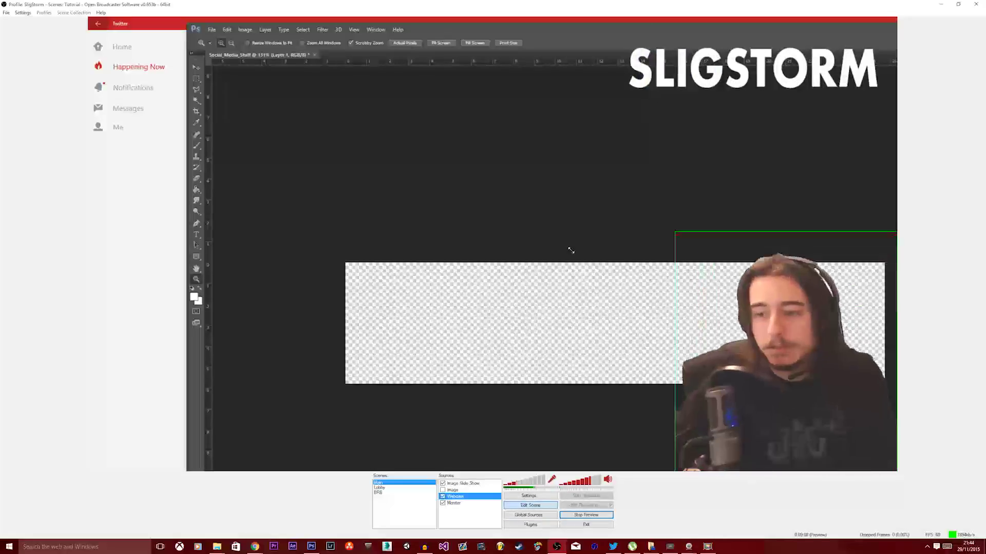
left_click(531, 505)
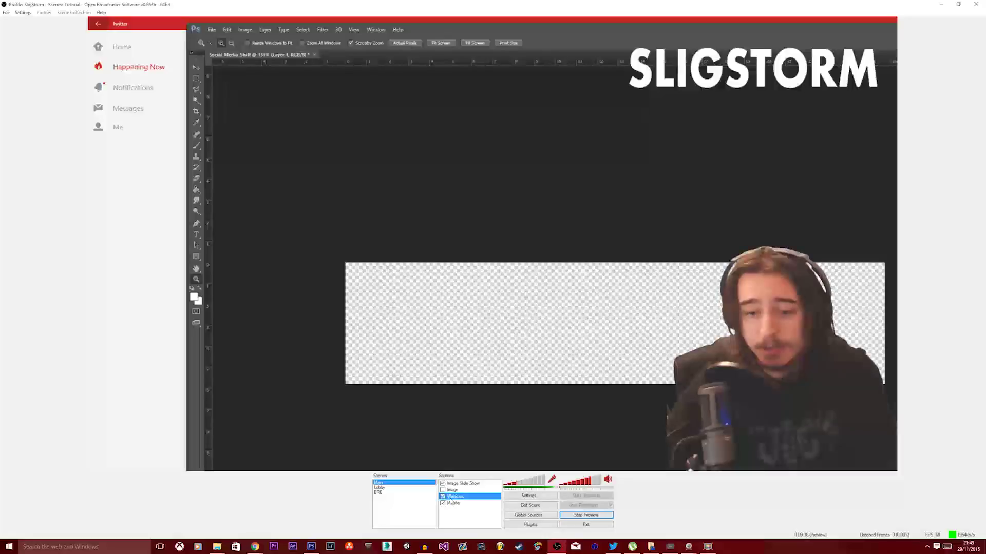
right_click(458, 514)
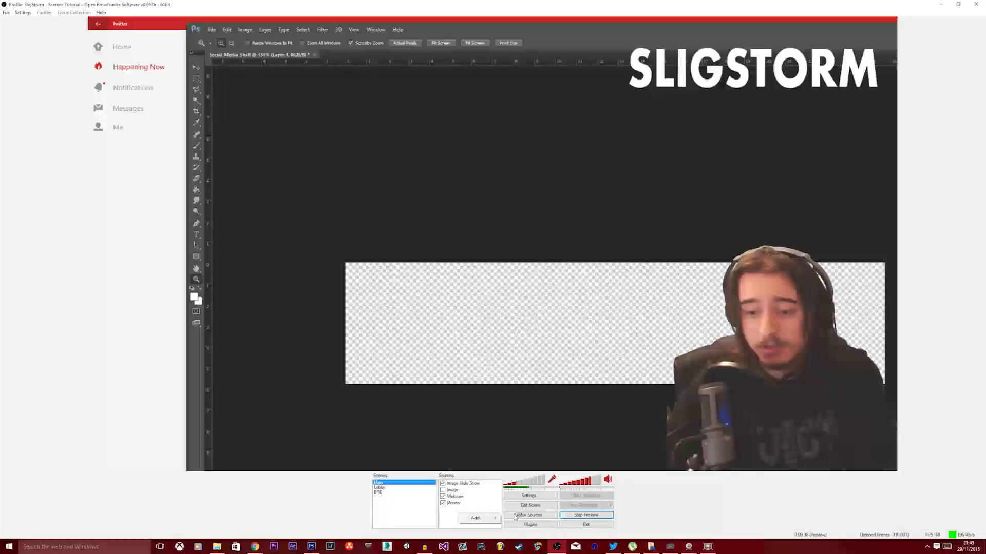
left_click(515, 515)
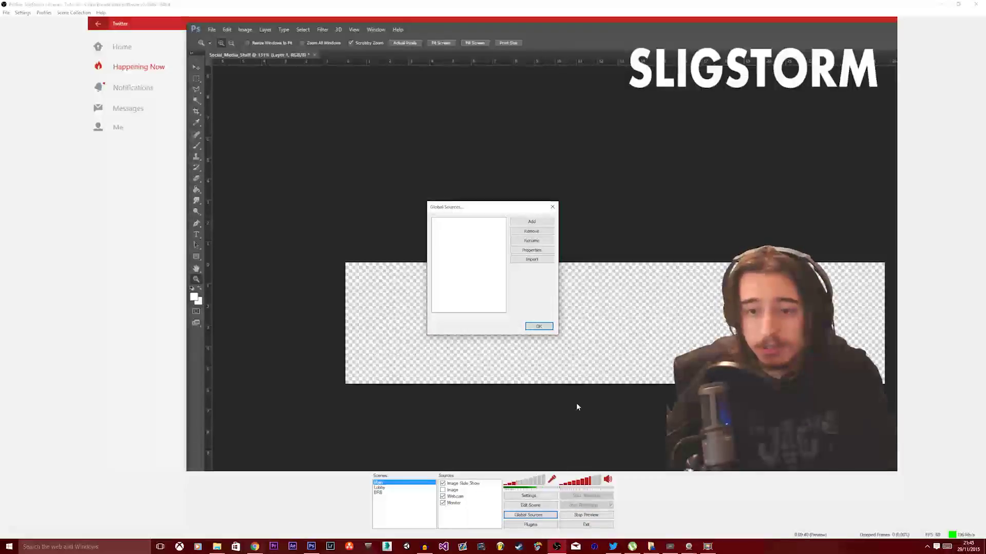
left_click_drag(529, 212, 633, 211)
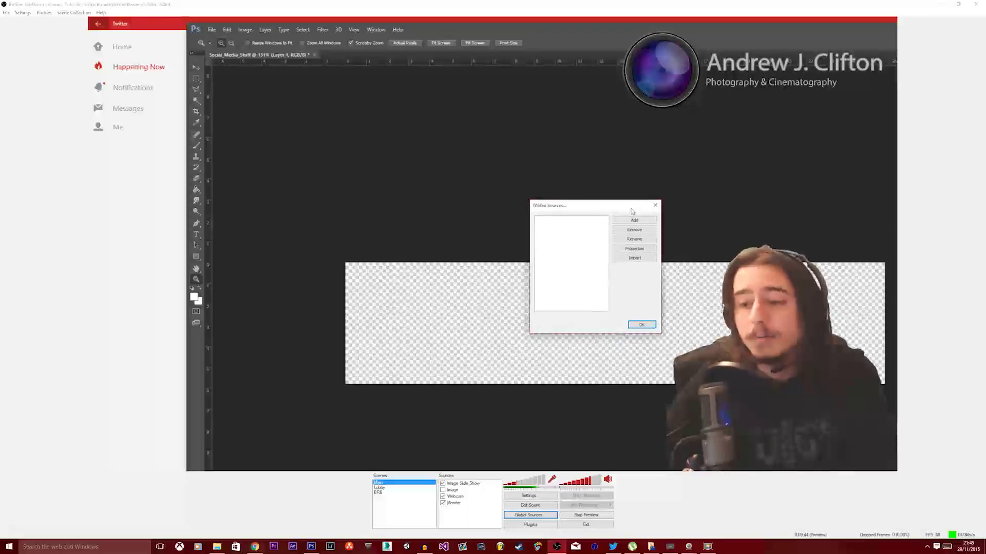
left_click(635, 239)
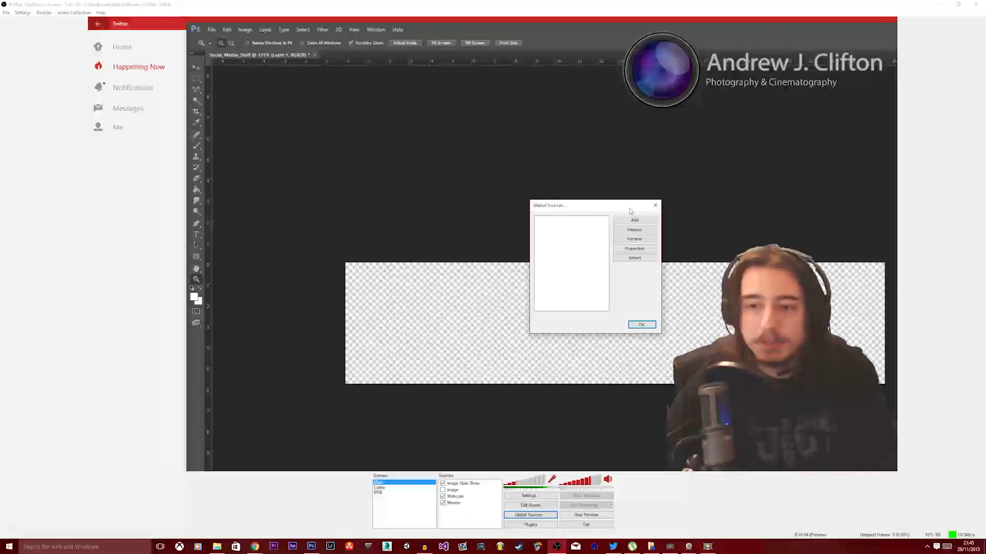
left_click_drag(629, 211, 649, 205)
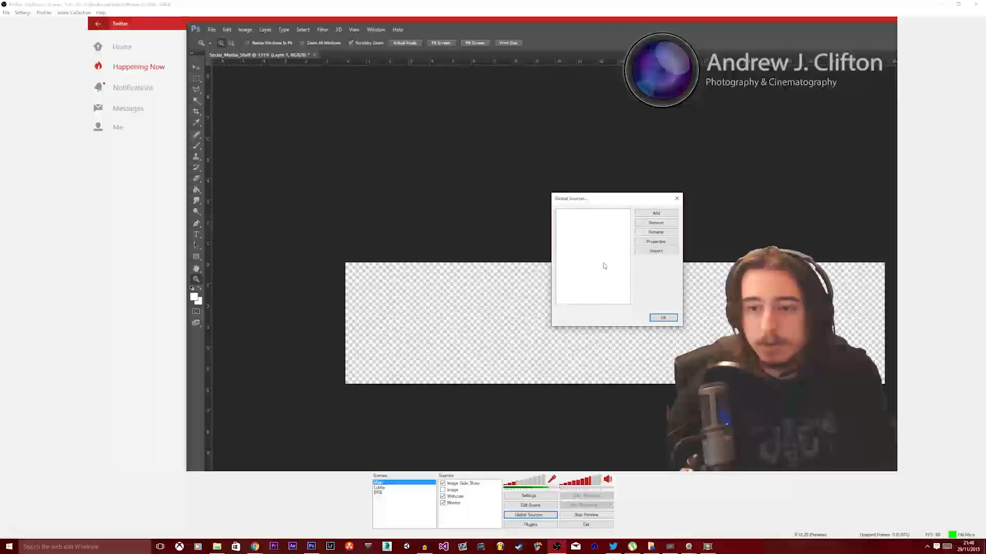
left_click(663, 318)
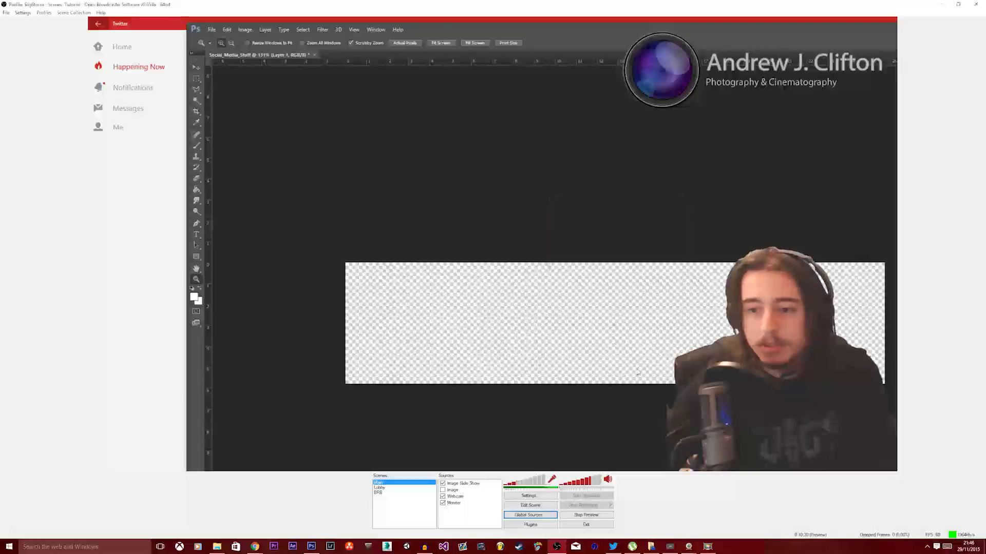
right_click(447, 497)
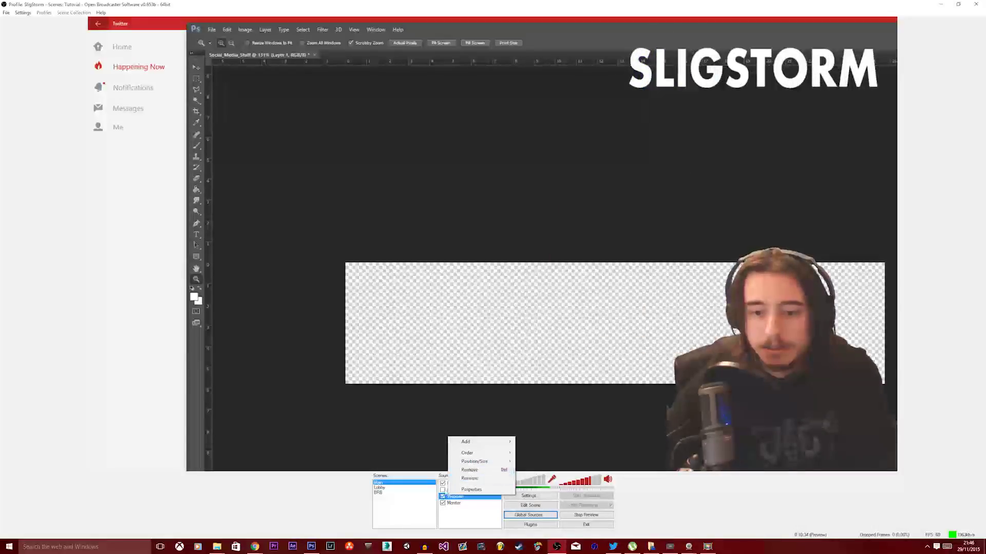
- Remove the scene's own Webcam source, confirming the deletion
left_click(469, 470)
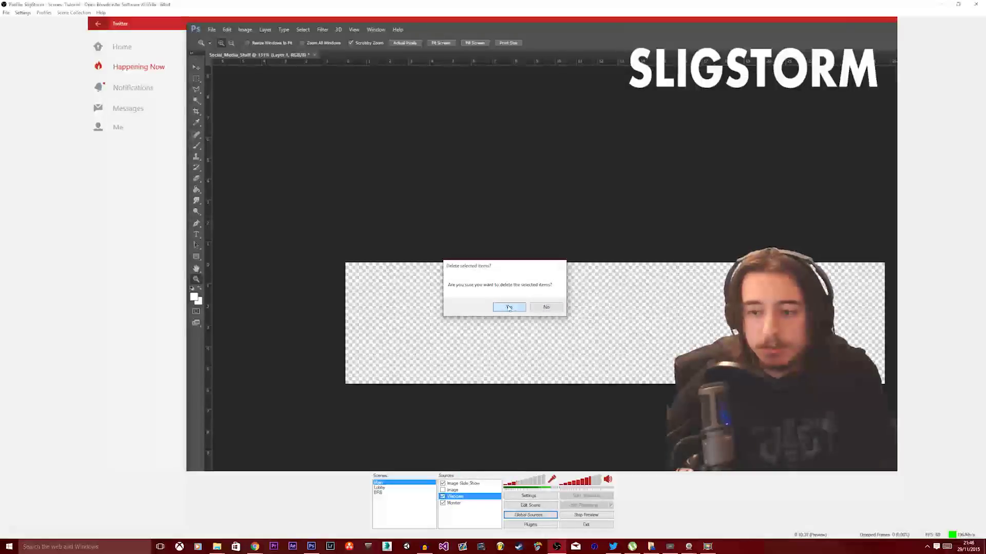
left_click(509, 307)
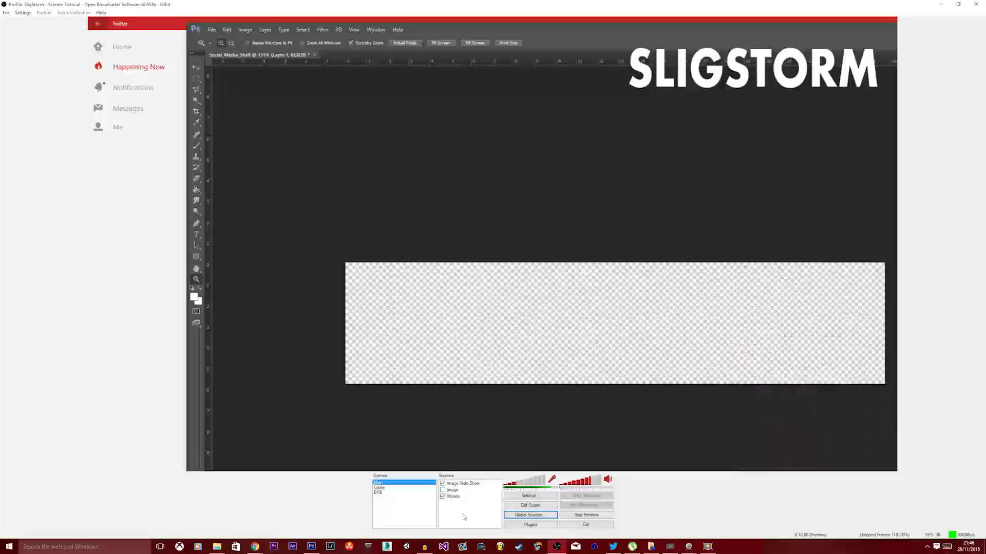
right_click(465, 516)
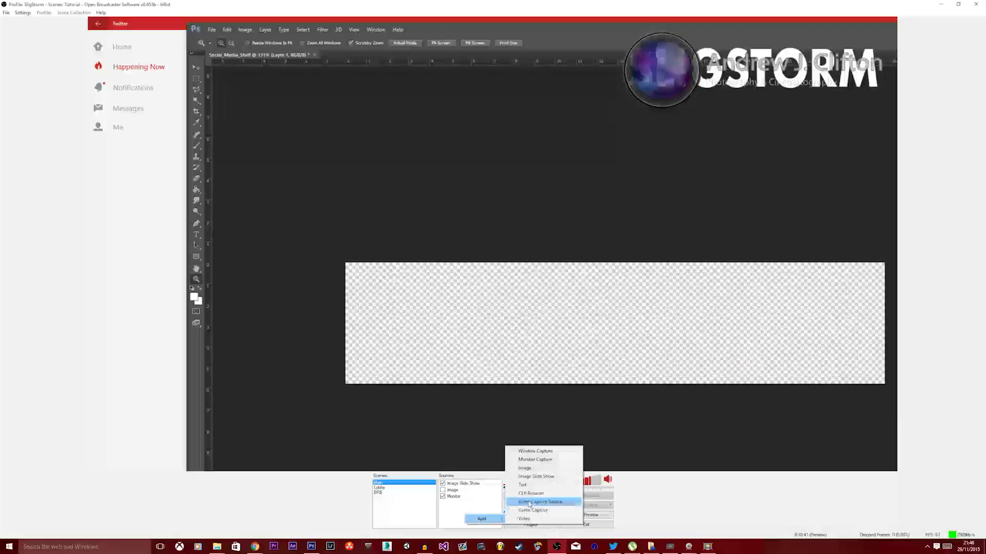
left_click(490, 511)
left_click(520, 516)
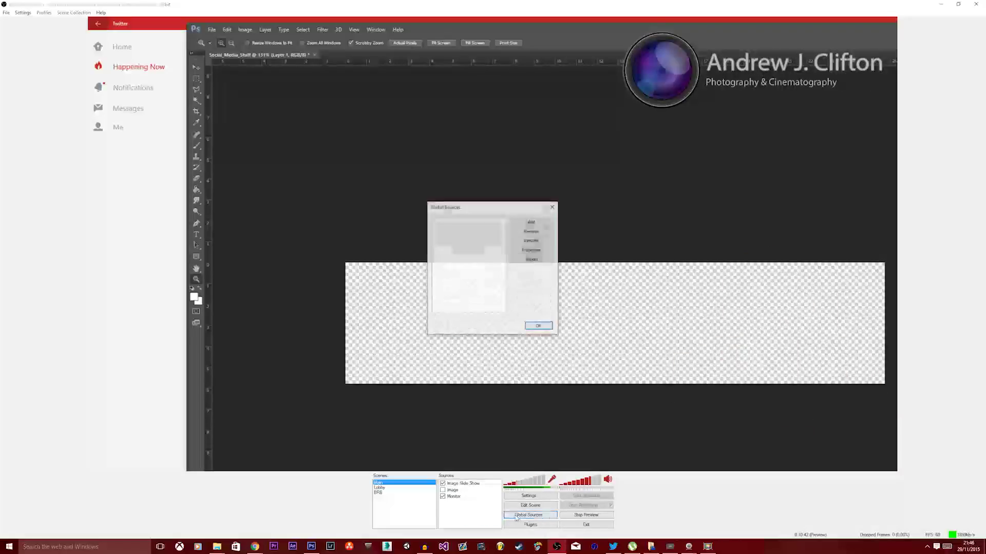
- Create a global Video Capture Device source named 'Webcam' and verify it in Global Sources
left_click(531, 224)
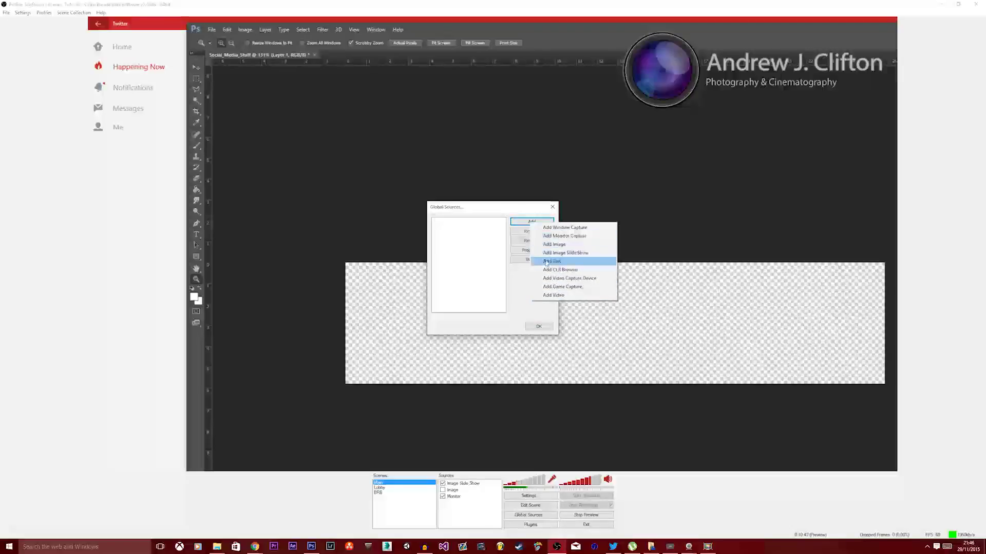
left_click(545, 278)
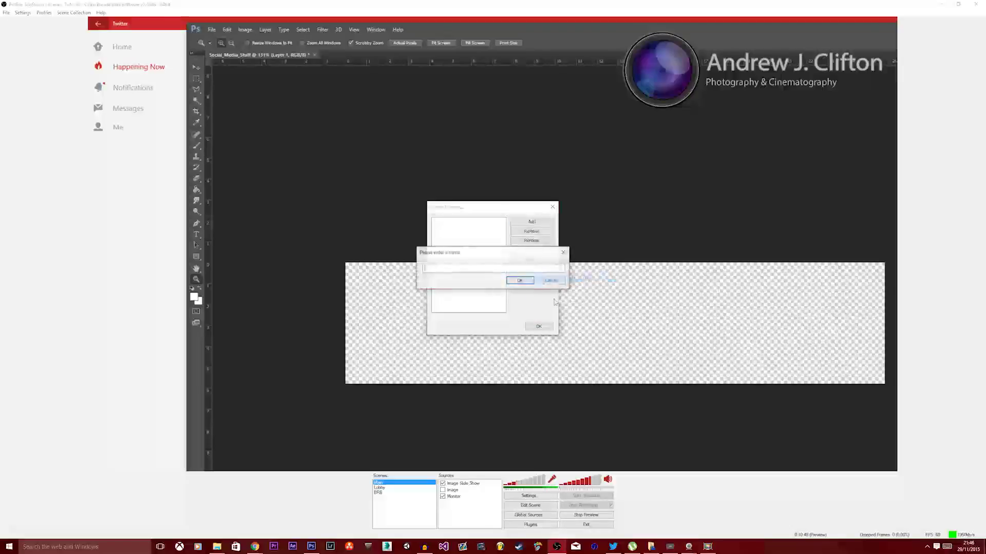
left_click(520, 281)
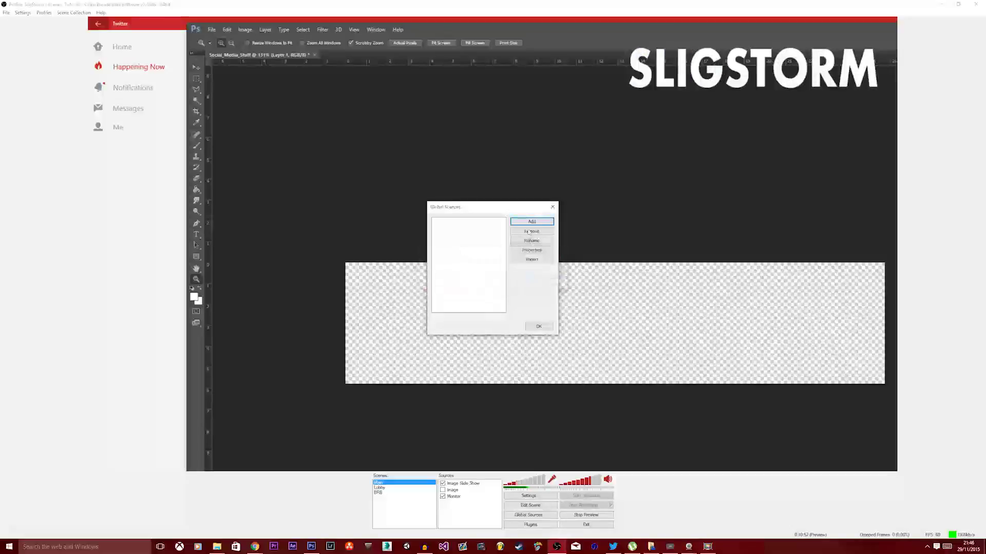
left_click(531, 221)
left_click(546, 280)
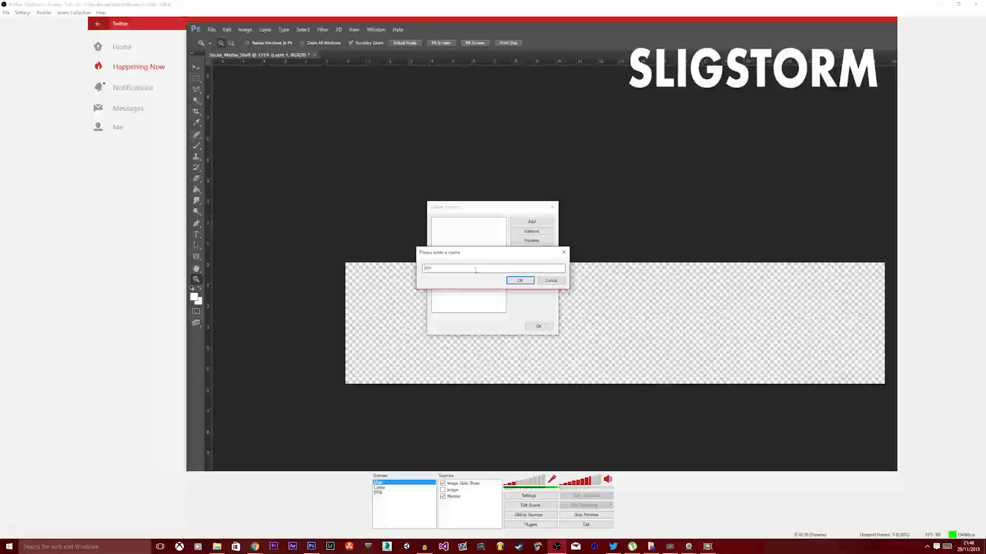
type("Webcam")
key("Return")
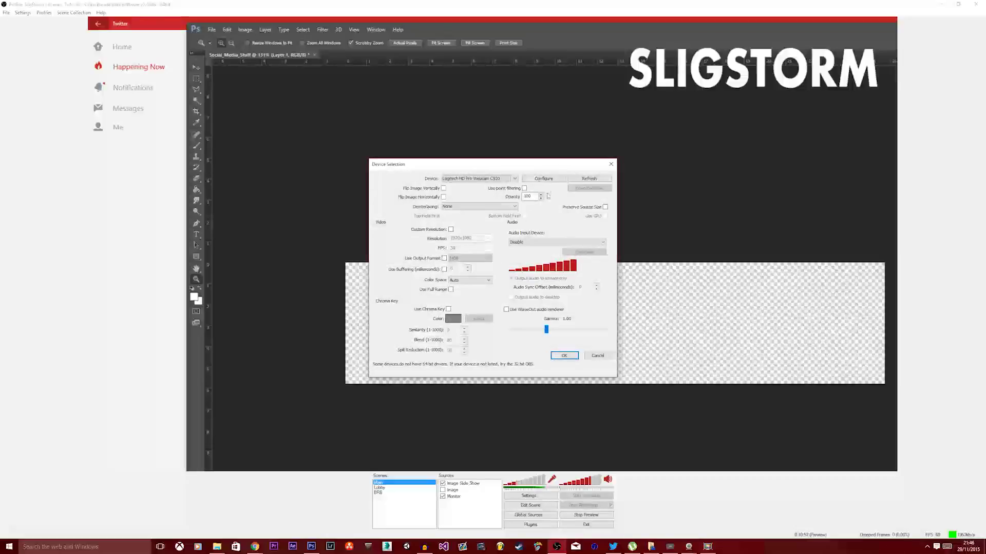
left_click(562, 356)
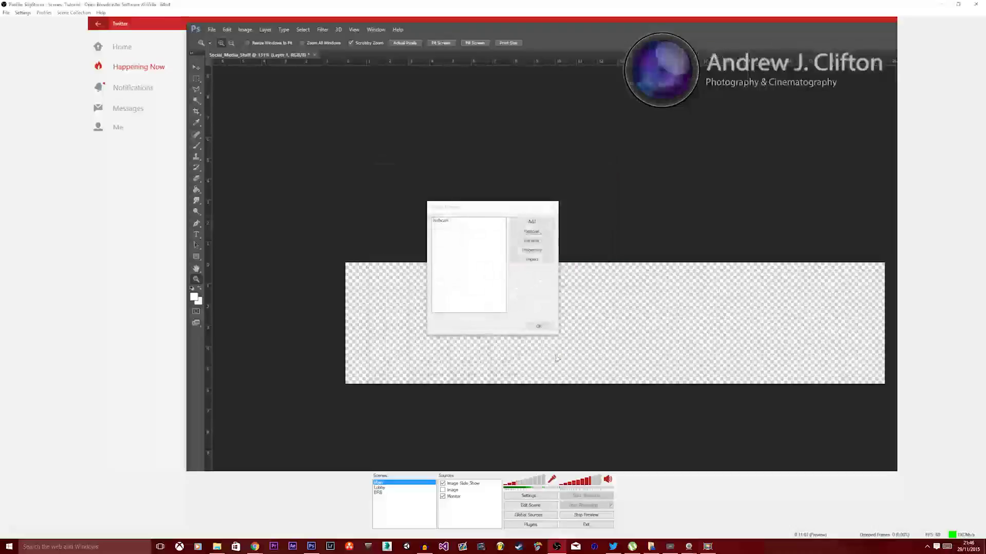
left_click(538, 327)
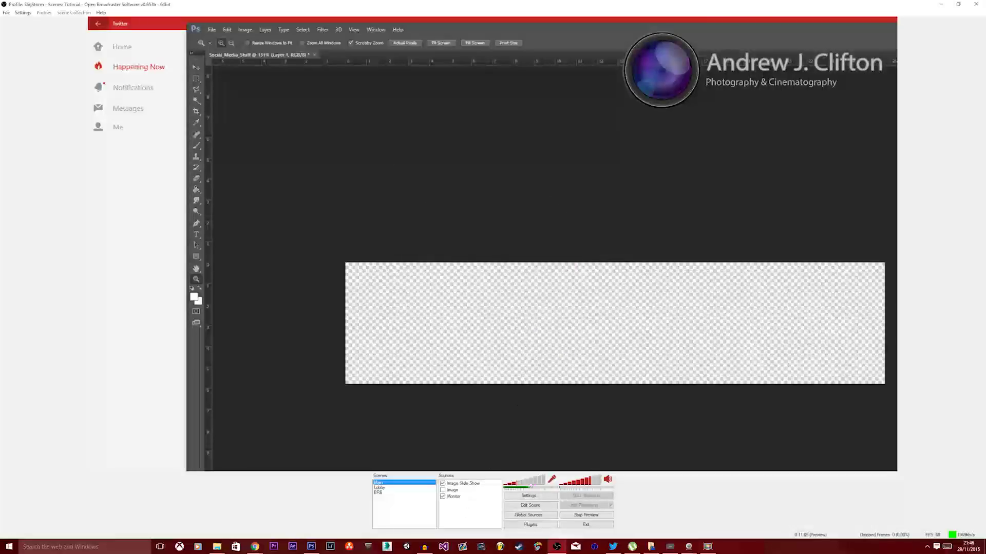
left_click(519, 515)
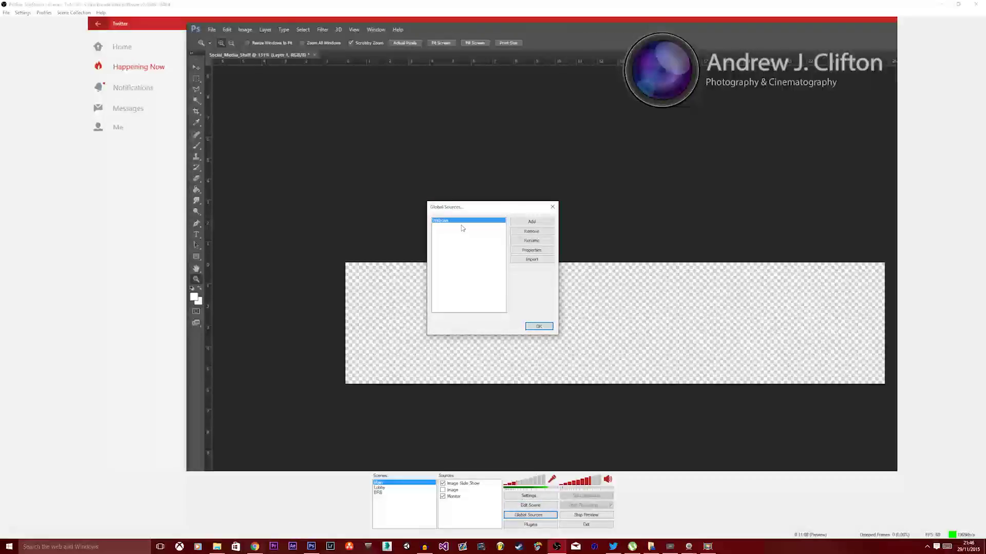
left_click(539, 327)
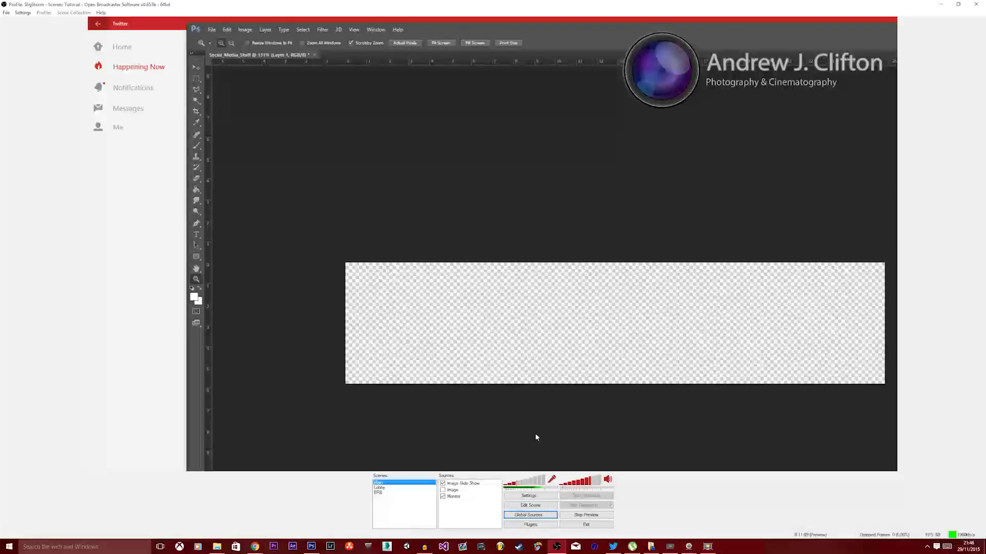
- Add the Webcam global source to the Main scene
right_click(445, 508)
mouse_move(467, 510)
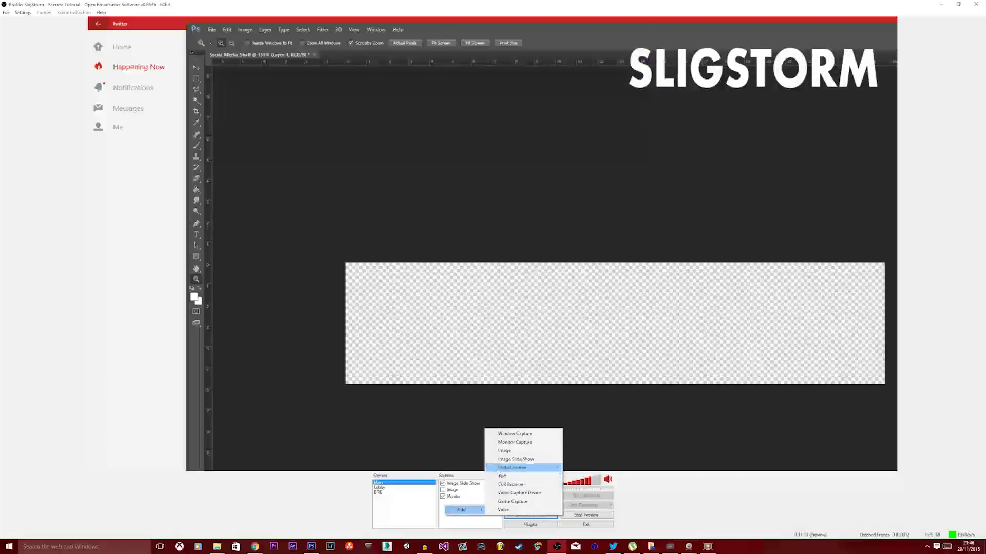
left_click(571, 468)
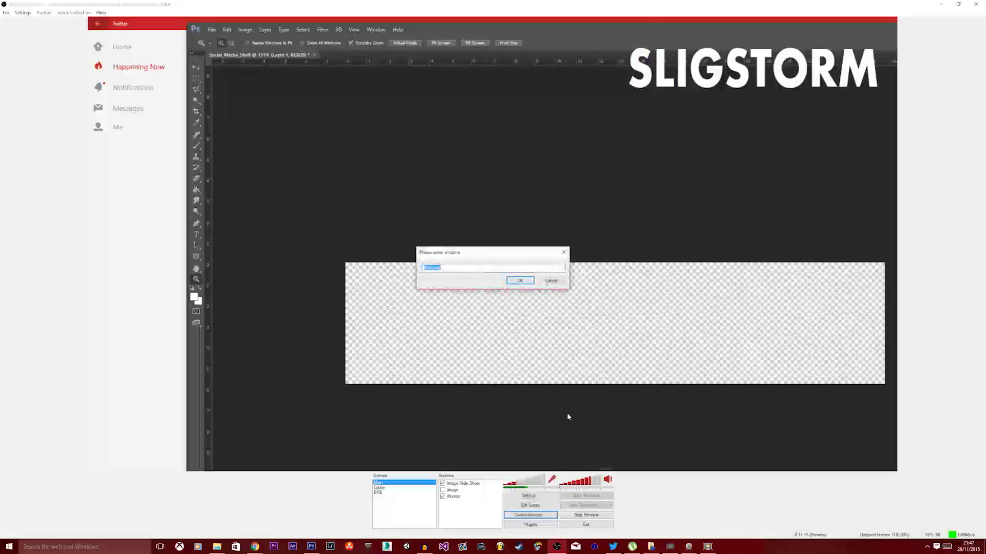
left_click(520, 281)
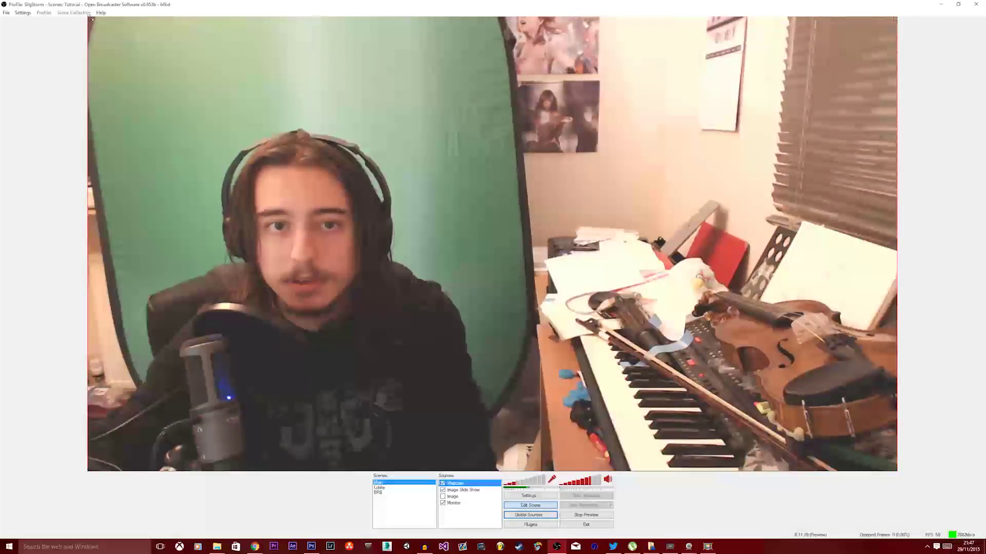
- Shrink the webcam toward the bottom-right corner and crop its right, top and left edges
left_click_drag(91, 18, 573, 290)
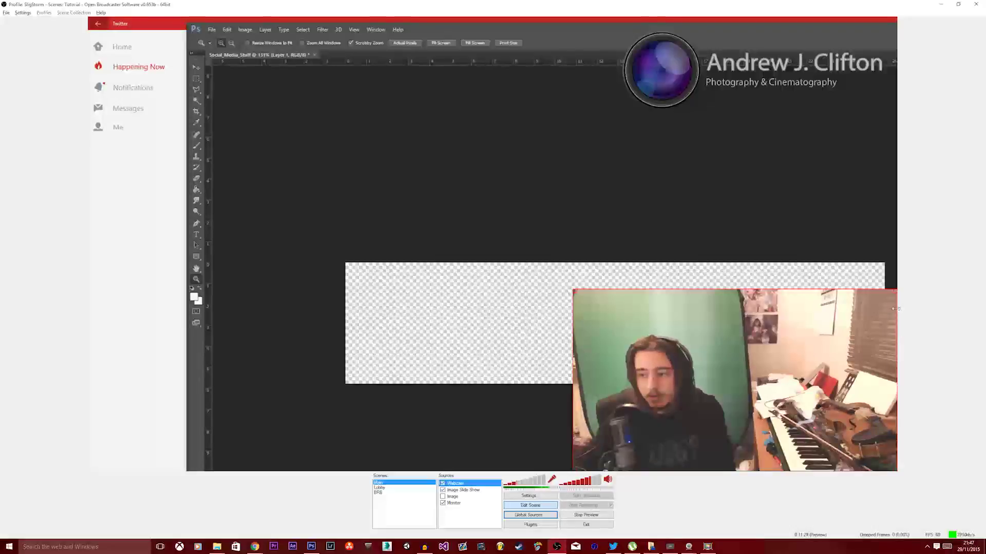
left_click_drag(894, 308, 726, 329)
left_click_drag(694, 291, 690, 316)
left_click_drag(575, 368, 593, 368)
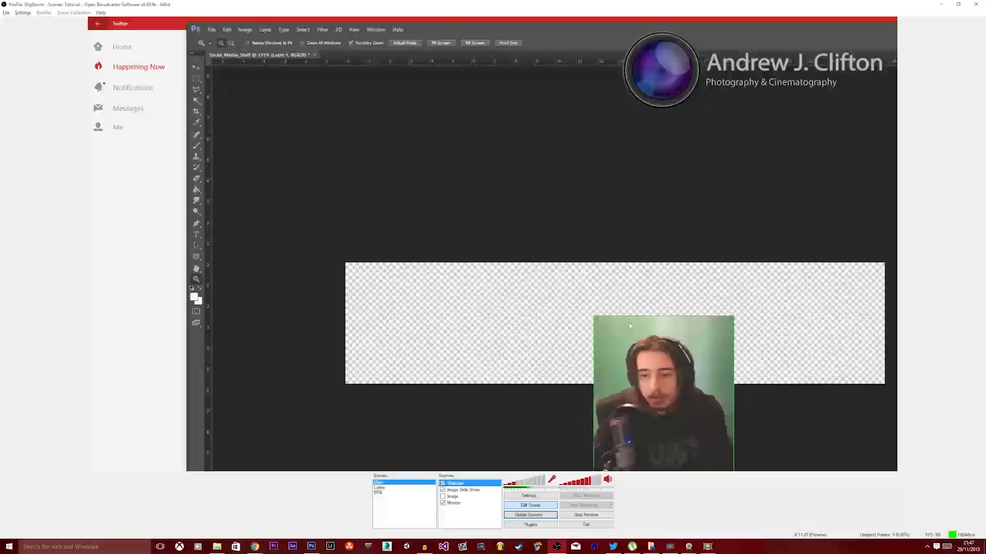
left_click_drag(629, 317, 627, 328)
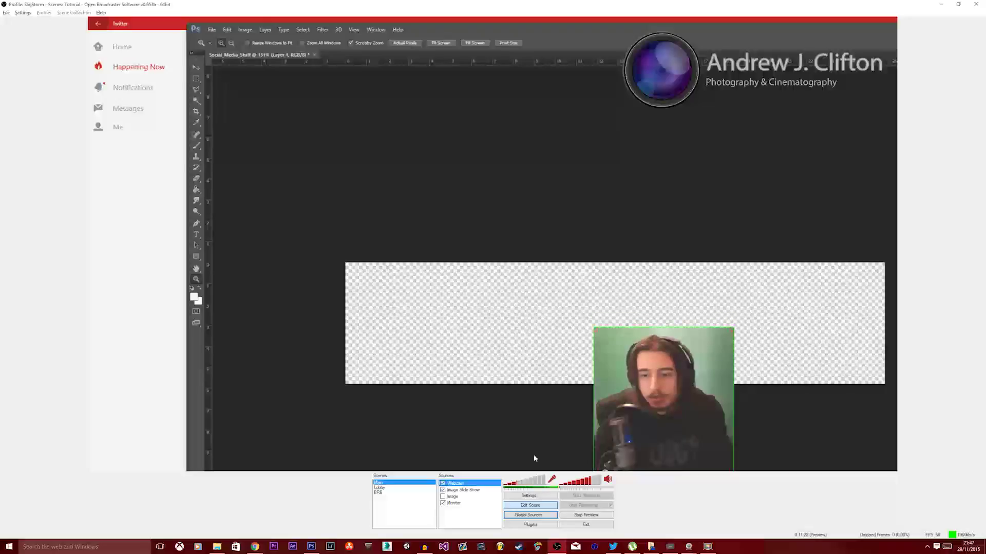
double_click(455, 483)
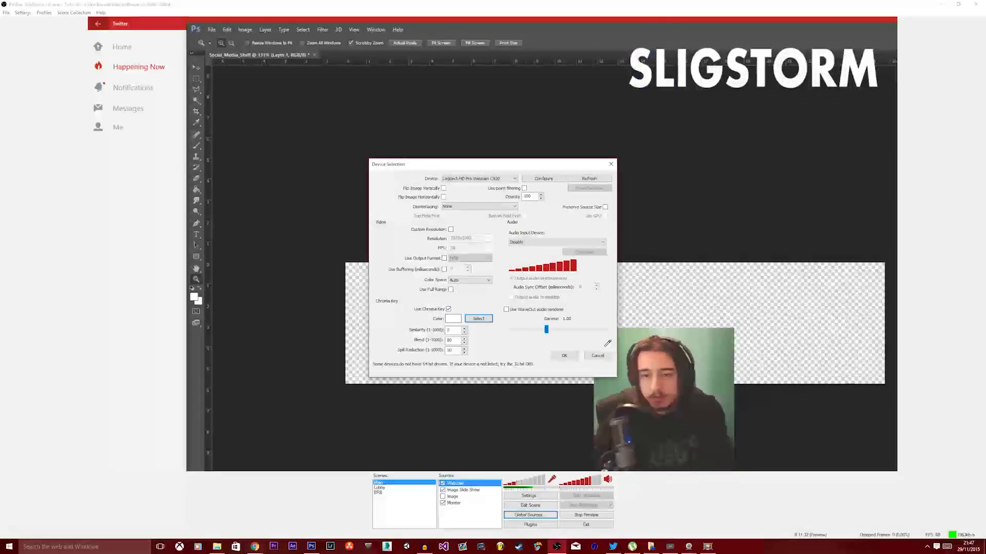
- Key out the webcam's green backdrop with similarity 52 and apply the settings
left_click(629, 354)
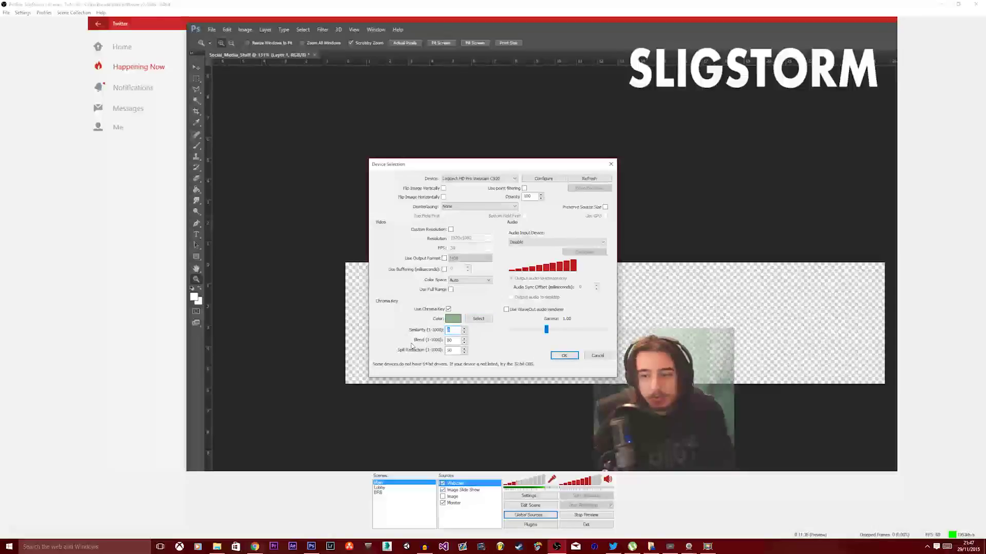
type("52")
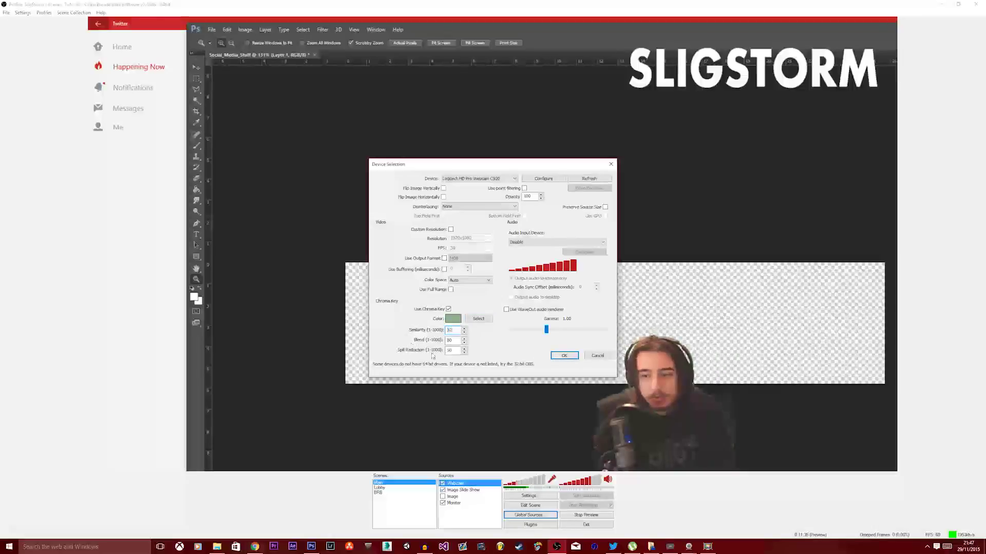
left_click(564, 355)
- Move the keyed webcam against the frame's right edge and enlarge it
left_click_drag(612, 464, 775, 463)
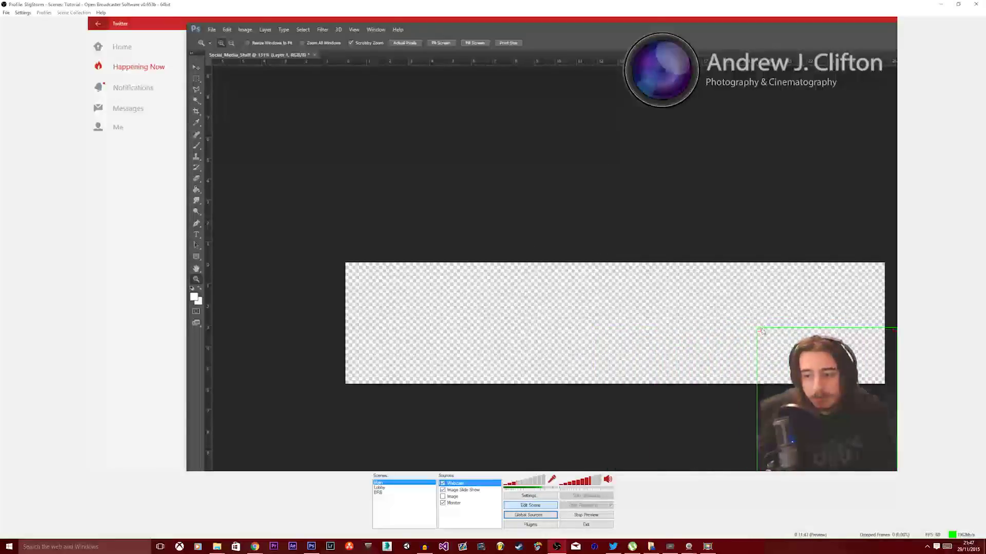
left_click_drag(760, 330, 635, 287)
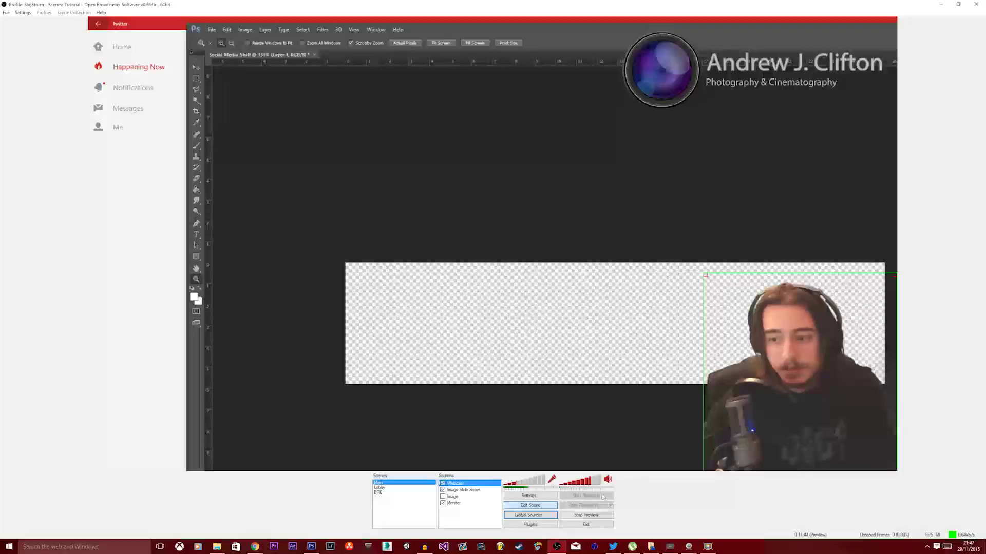
left_click(400, 488)
- Flip between the Main and Lobby scenes a few times, ending on Lobby
left_click(400, 483)
left_click(400, 488)
left_click(400, 483)
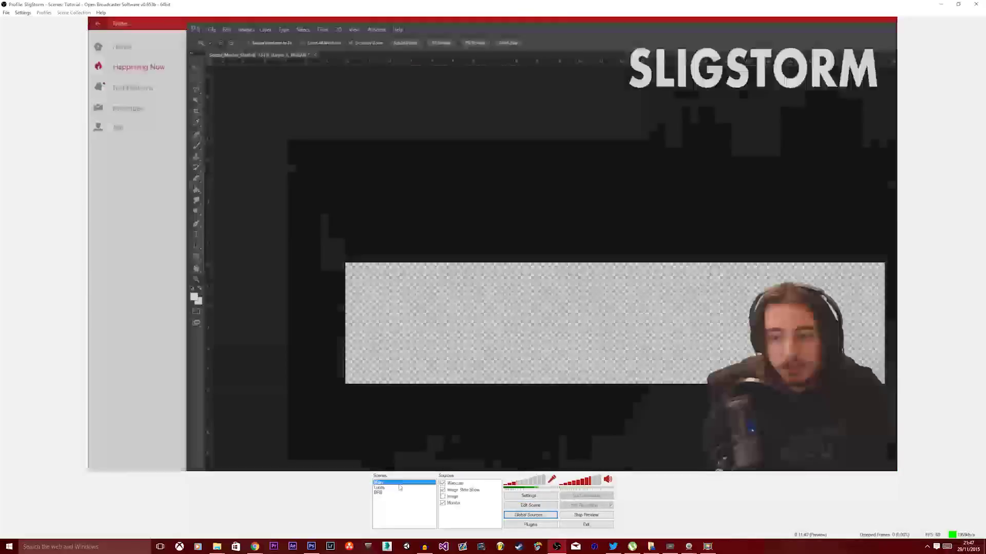
left_click(400, 488)
left_click(400, 483)
left_click(400, 488)
- Add the Webcam global source to the Lobby scene, keeping the name Webcam
right_click(459, 493)
mouse_move(485, 495)
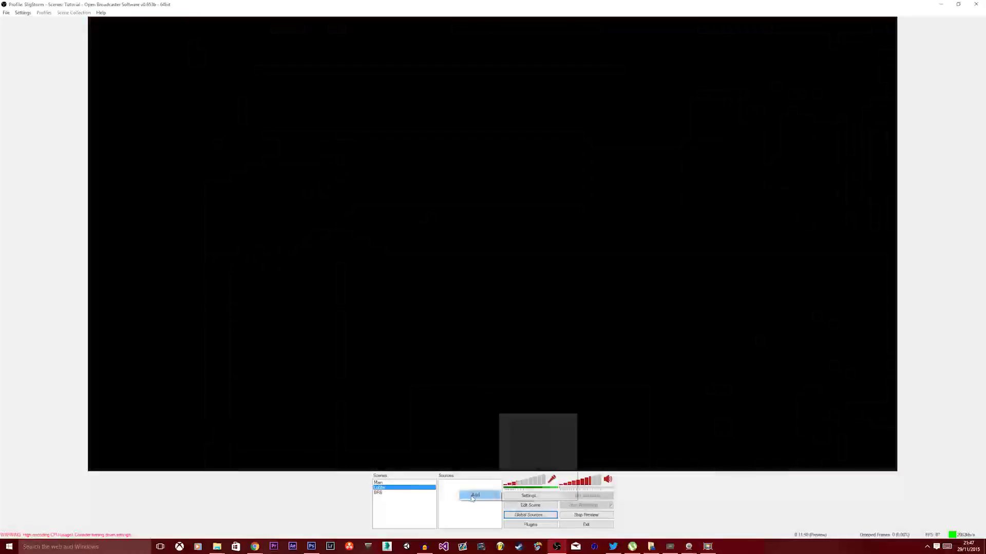
mouse_move(567, 455)
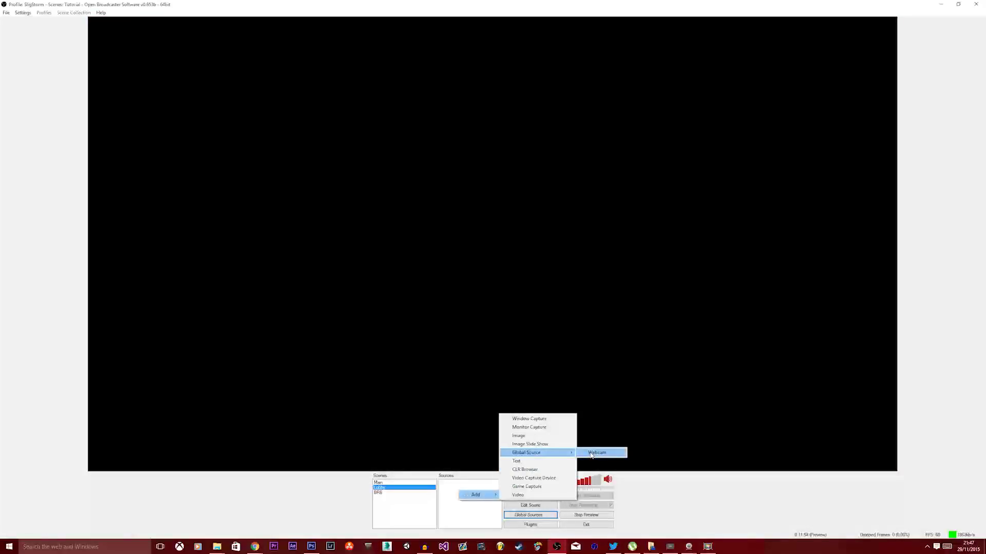
left_click(592, 454)
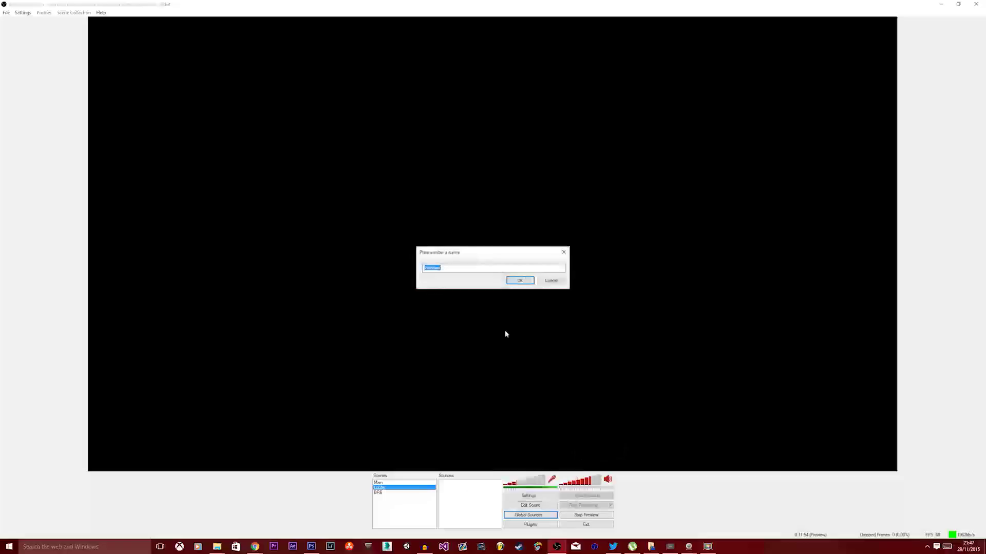
left_click(519, 280)
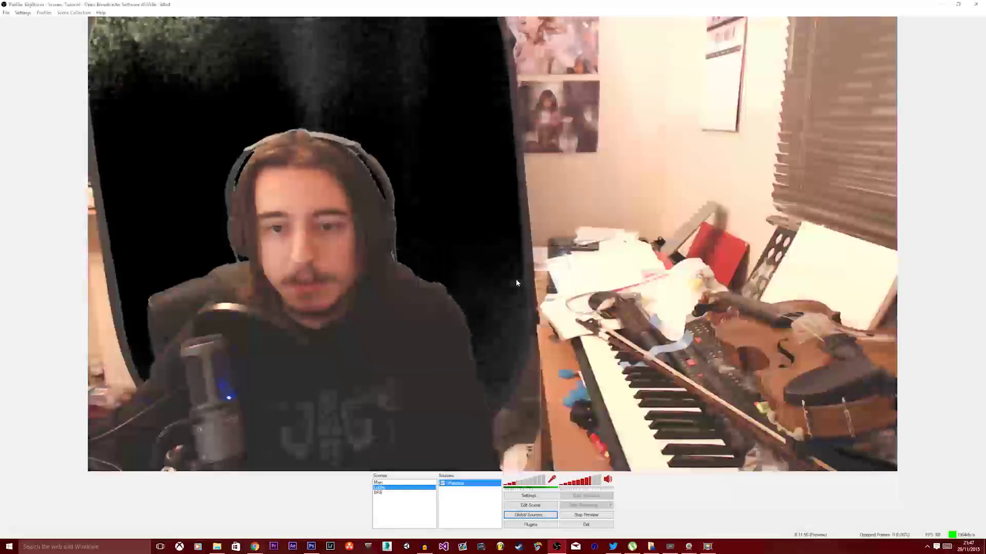
- In Edit Scene, crop the webcam's left side, enlarge it and place it toward the right
left_click(518, 506)
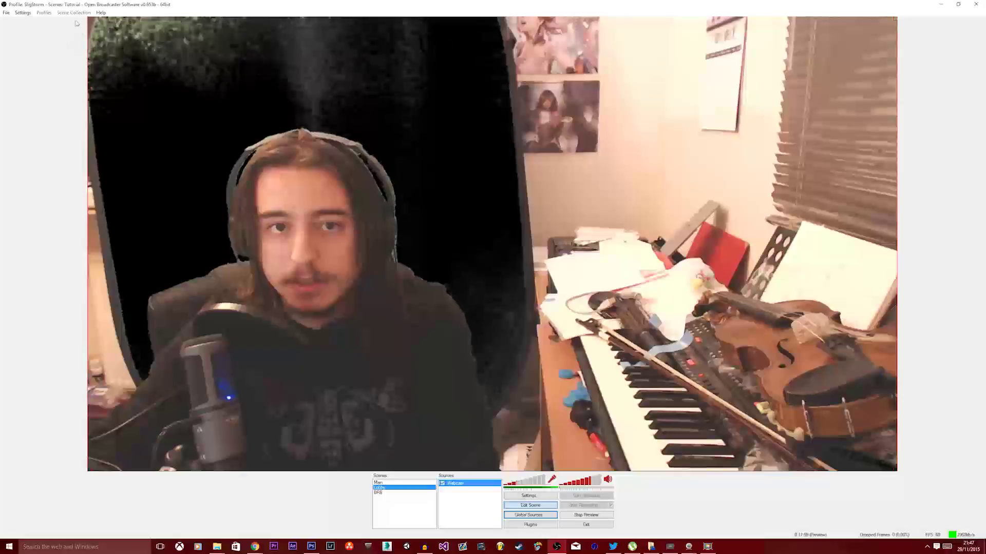
left_click_drag(88, 17, 418, 201)
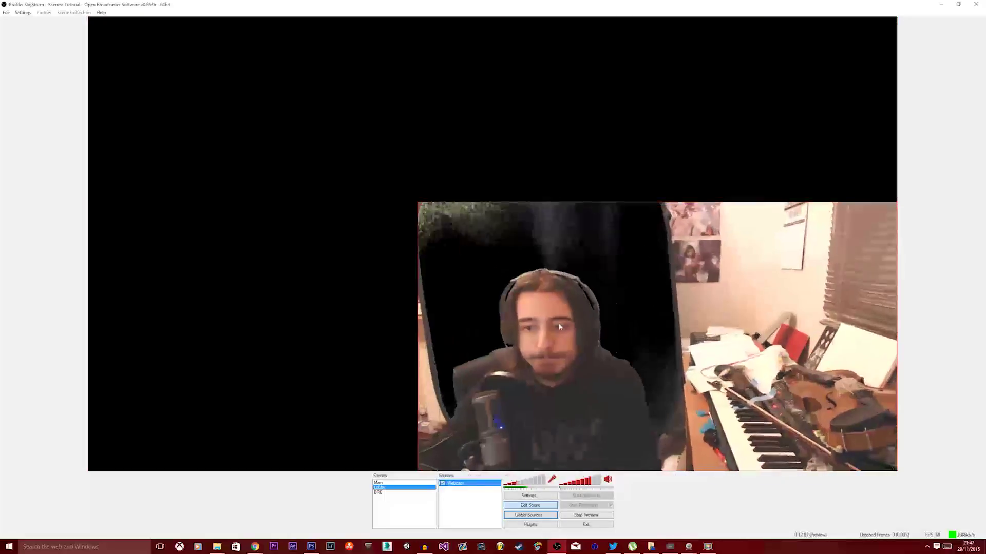
left_click_drag(559, 327, 404, 239)
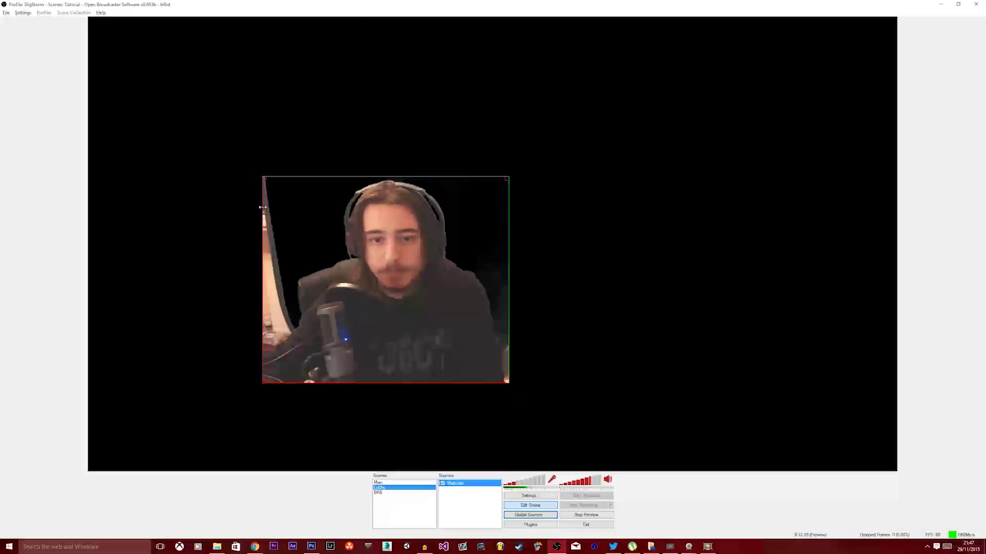
left_click_drag(262, 206, 290, 213)
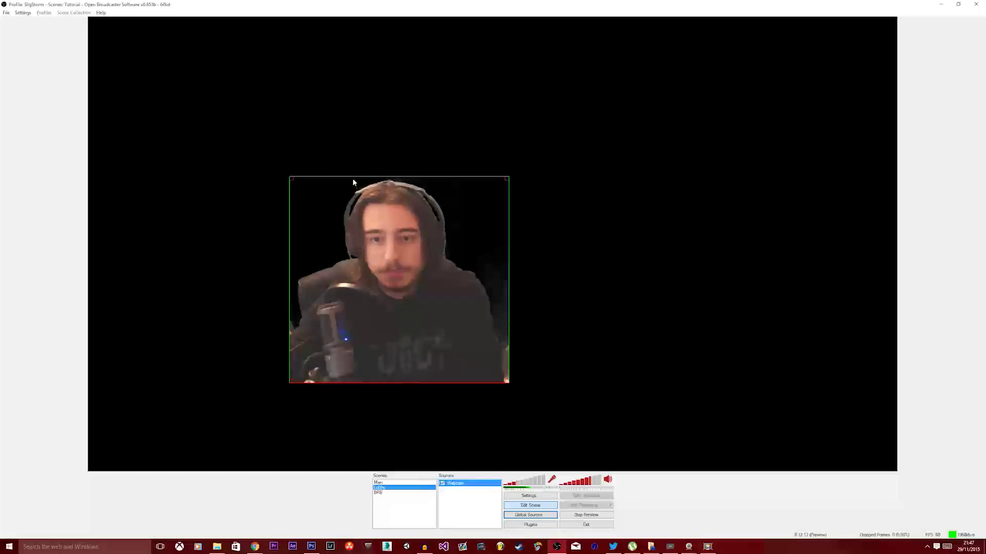
left_click_drag(353, 179, 265, 58)
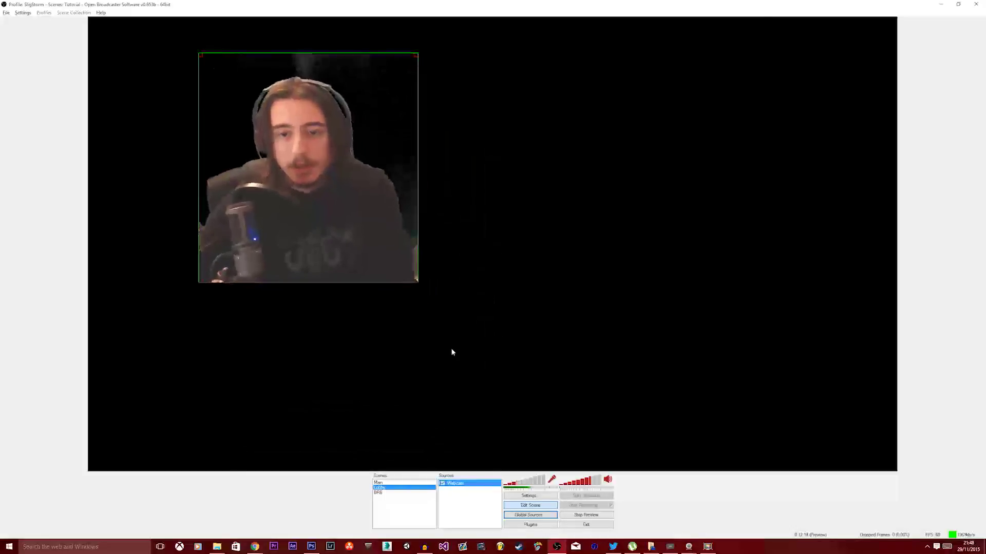
left_click_drag(417, 288, 760, 452)
left_click_drag(437, 354, 614, 410)
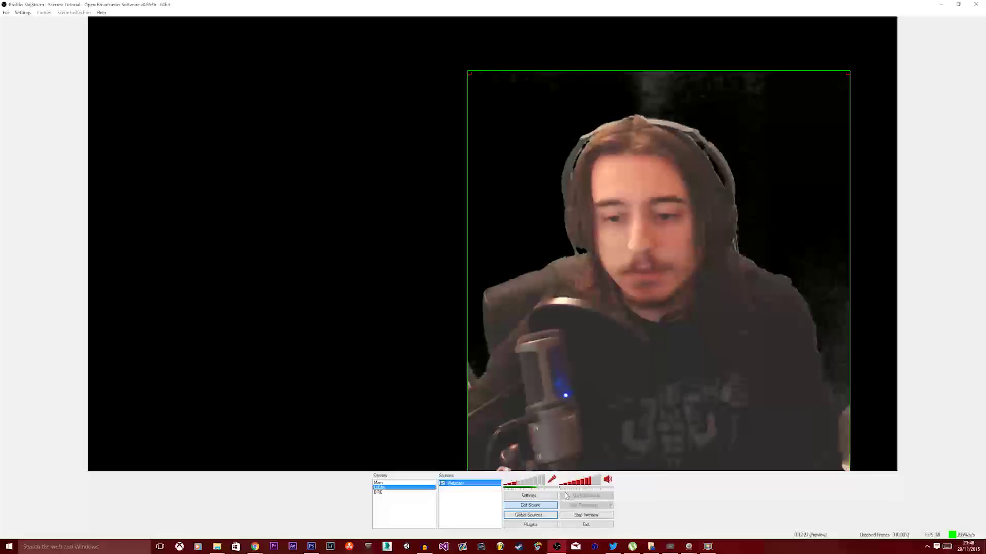
- Leave Edit Scene and alternate between Main and Lobby repeatedly, finishing on Main
left_click(517, 507)
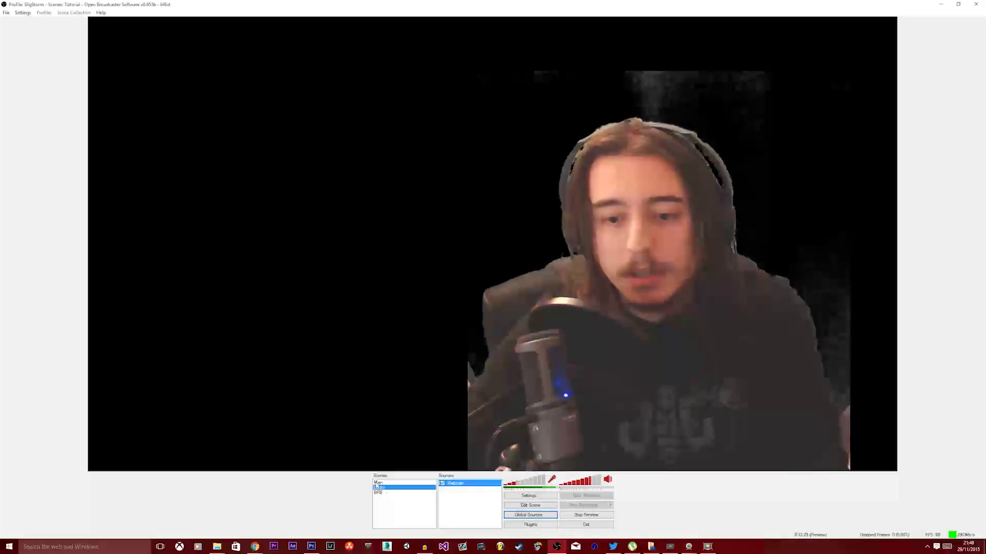
left_click(378, 483)
left_click(378, 488)
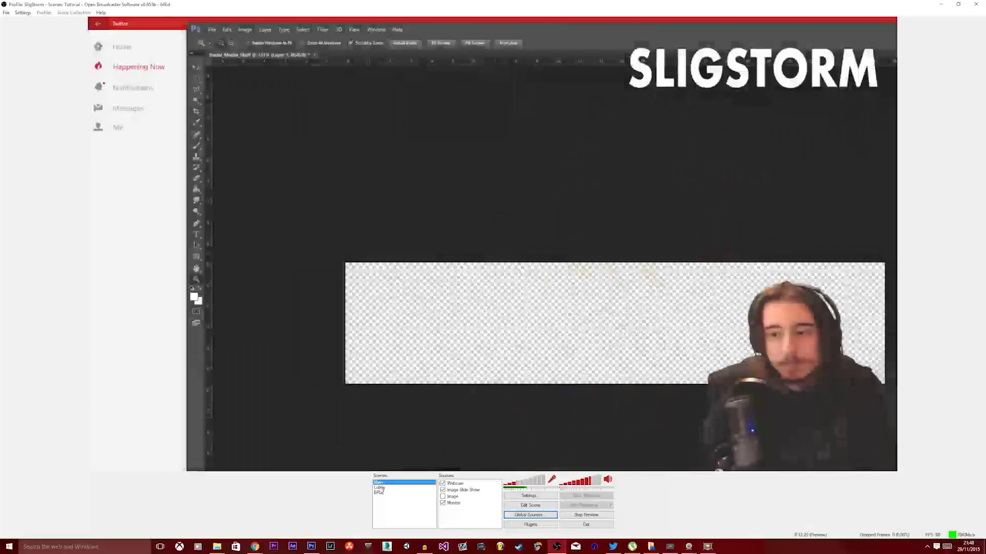
left_click(378, 488)
left_click(379, 483)
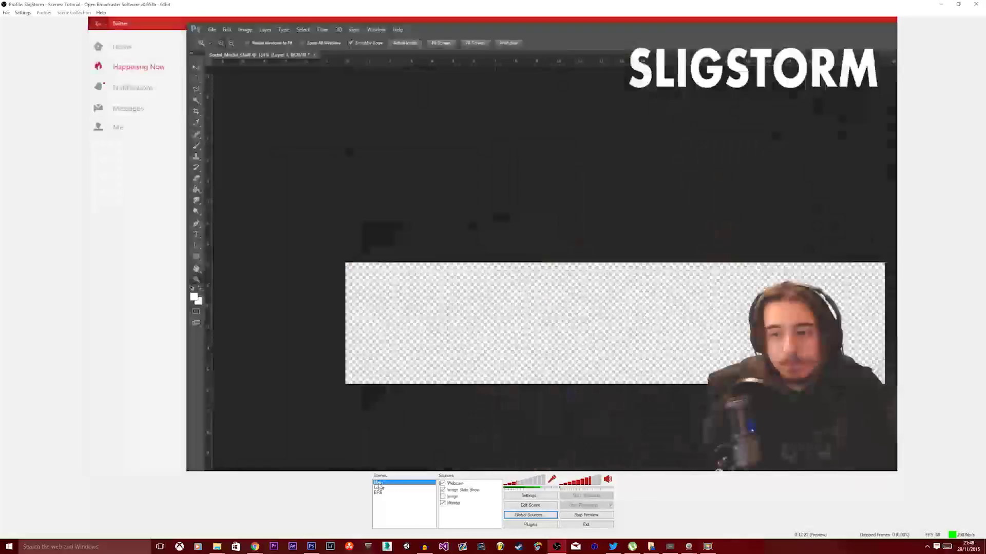
left_click(379, 488)
left_click(379, 483)
left_click(379, 488)
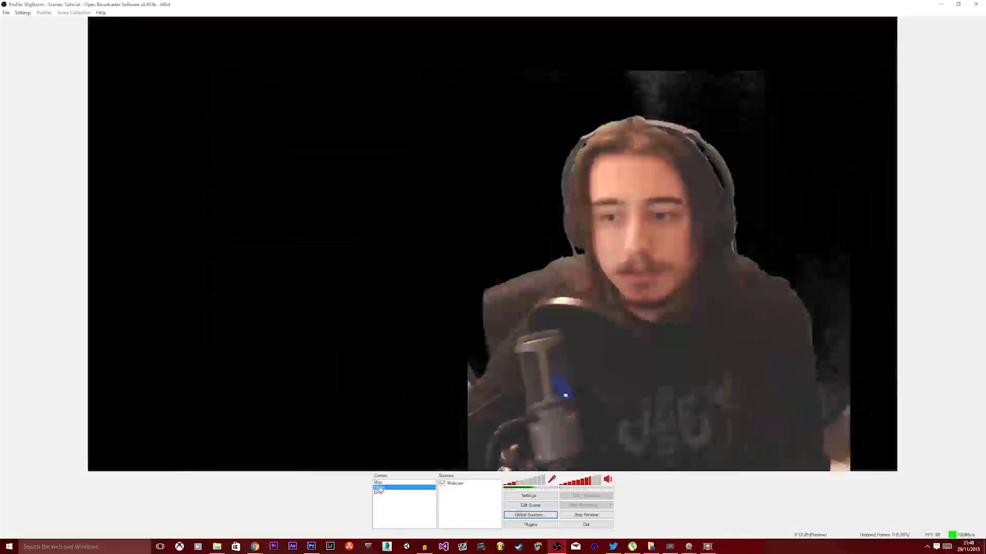
left_click(378, 483)
left_click(379, 488)
left_click(378, 483)
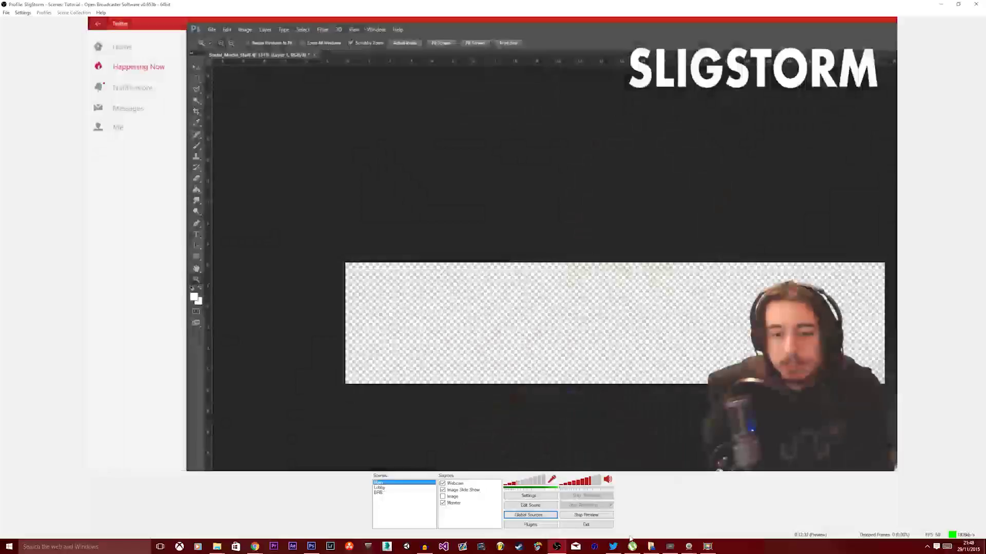
left_click(378, 487)
key("Up")
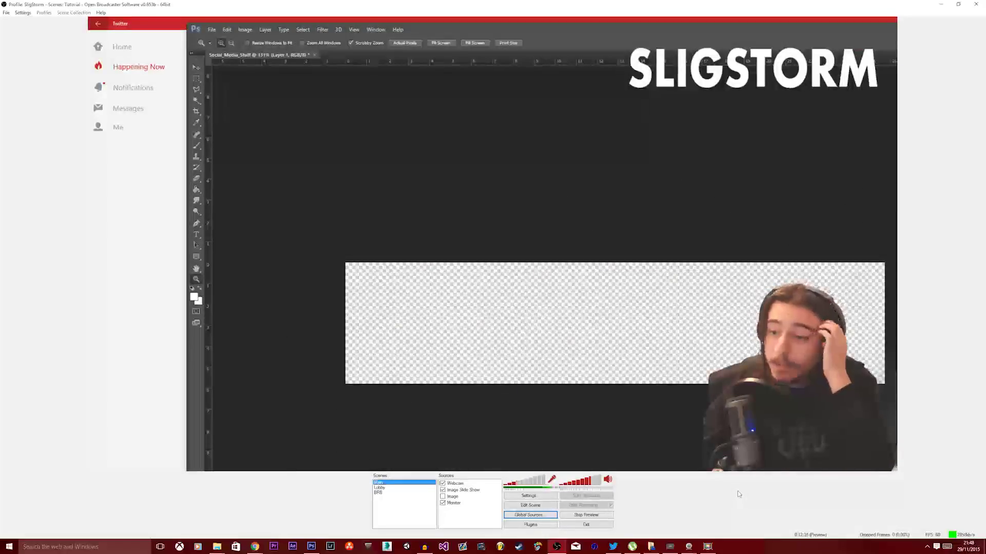
- Bring up the Lobby scene's context menu to reach Set Hotkey
right_click(378, 488)
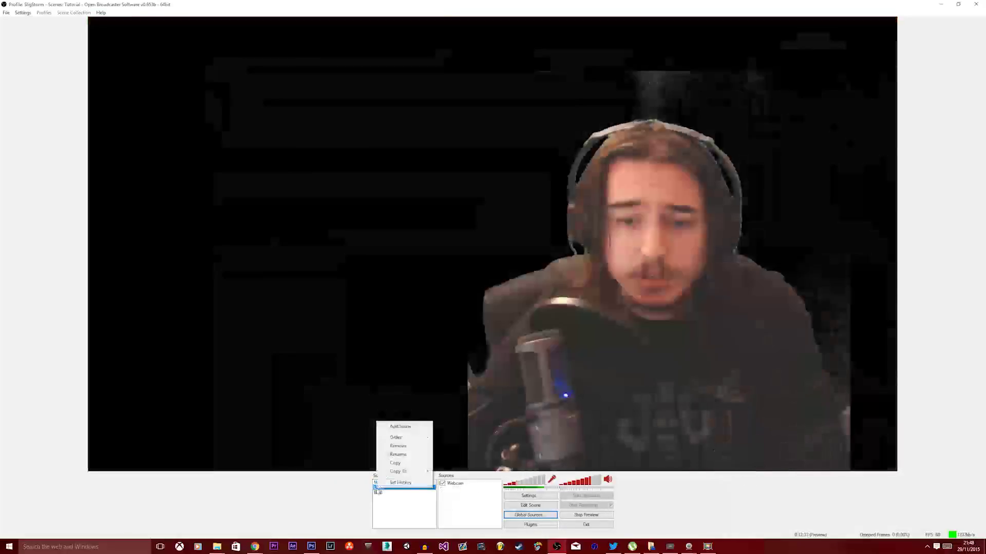